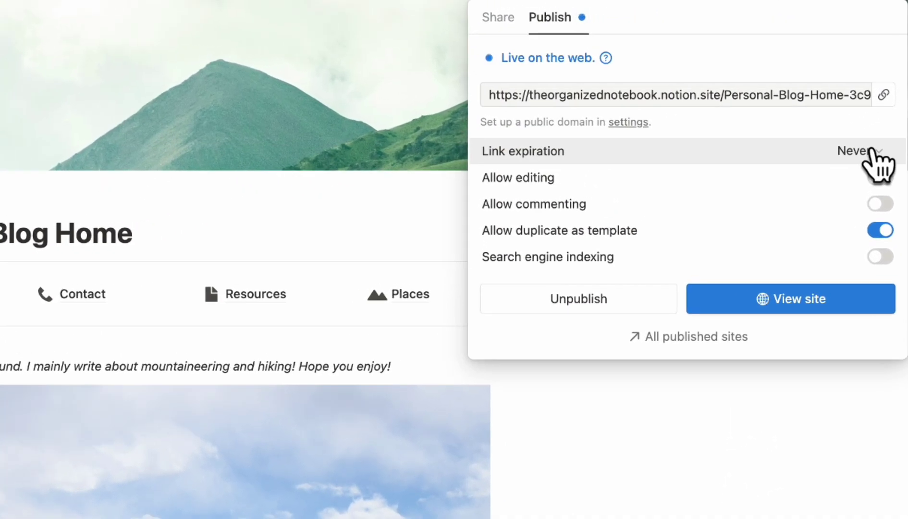
- Confirm Personal Blog Home is live on the web in Notion, then go to blogpro.so
mouse_move(904, 141)
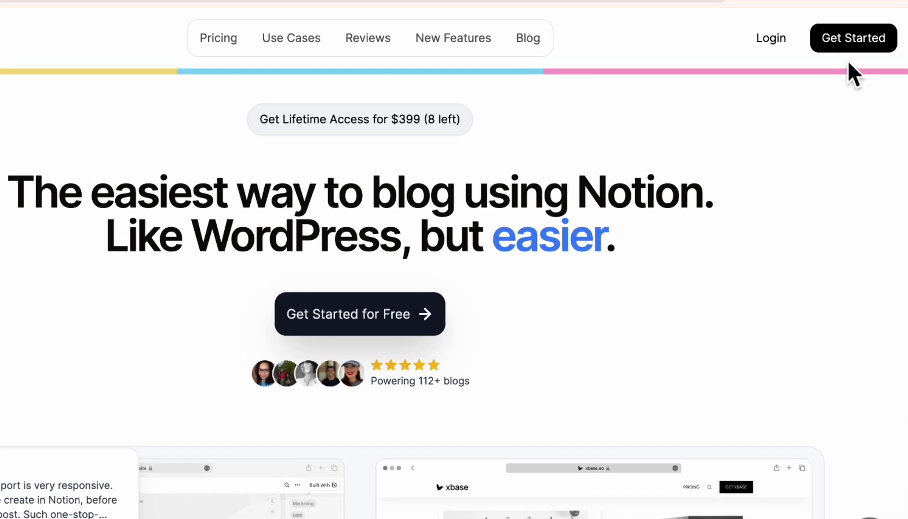
- Sign up for BlogPro and start creating the first blog from its template
click(842, 46)
scroll(625, 173, down, 1)
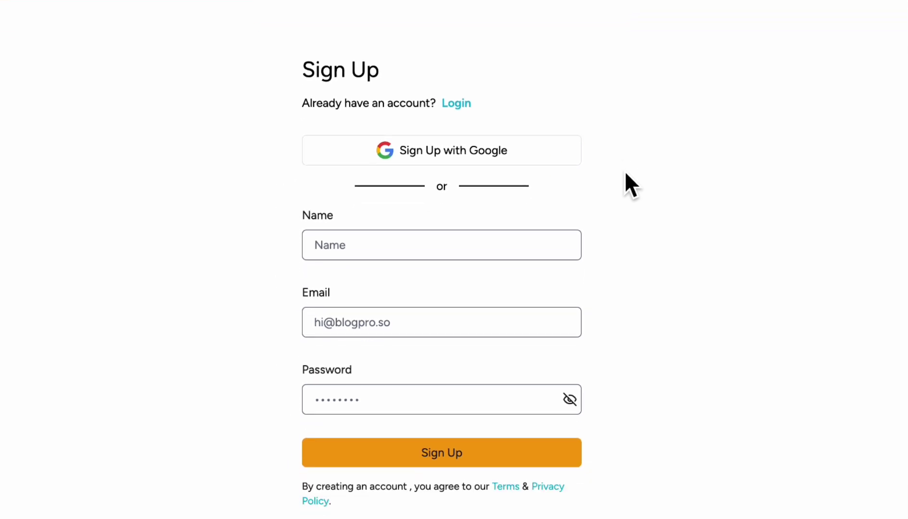
scroll(625, 174, down, 1)
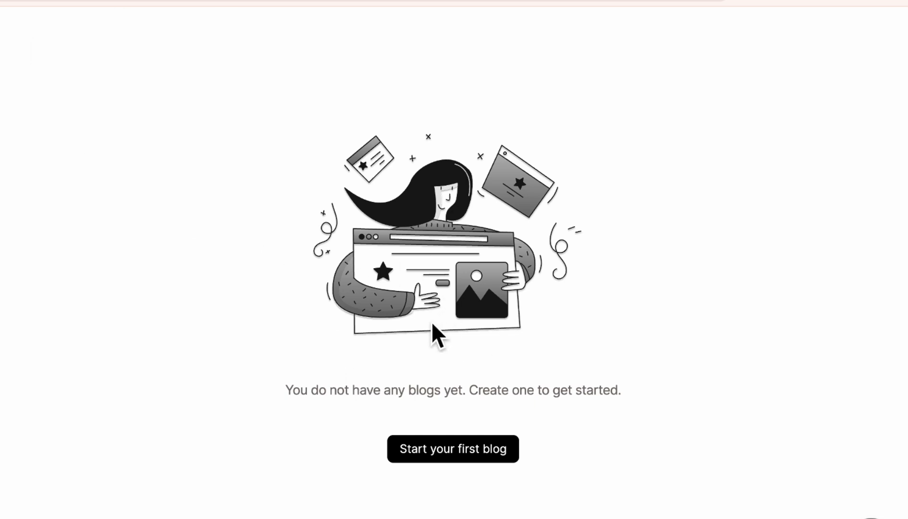
click(469, 459)
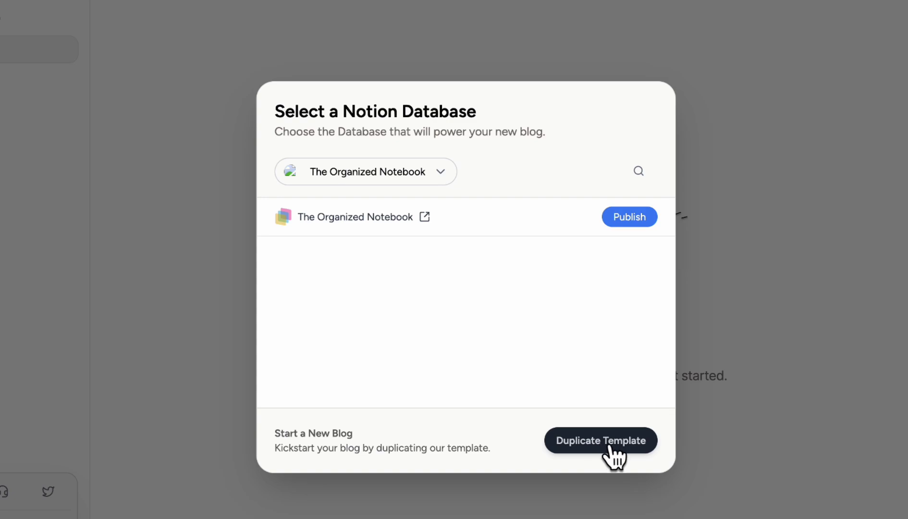
- Duplicate BlogPro's blog template into Notion's Private pages
click(606, 443)
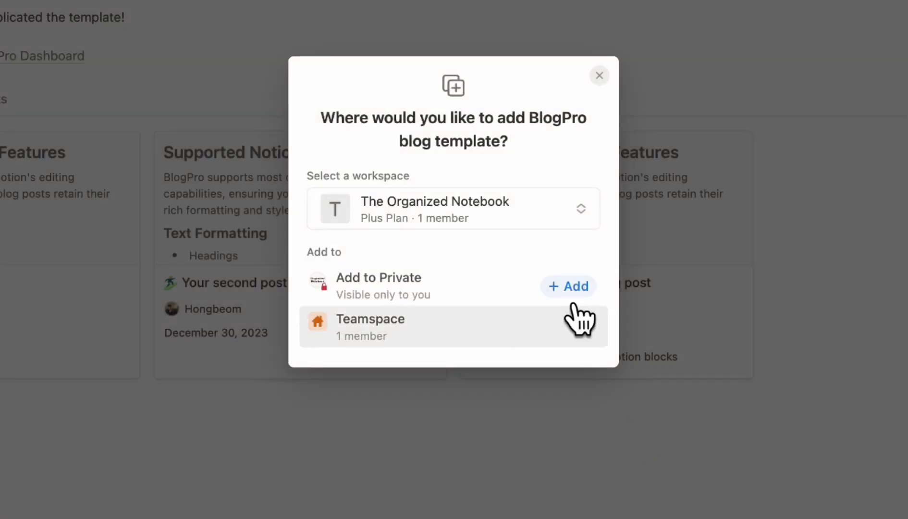
mouse_move(569, 287)
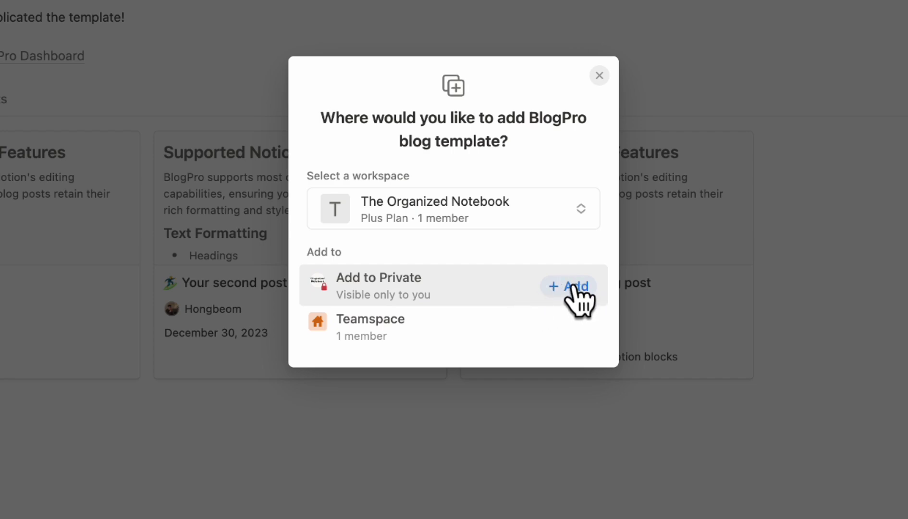
click(575, 287)
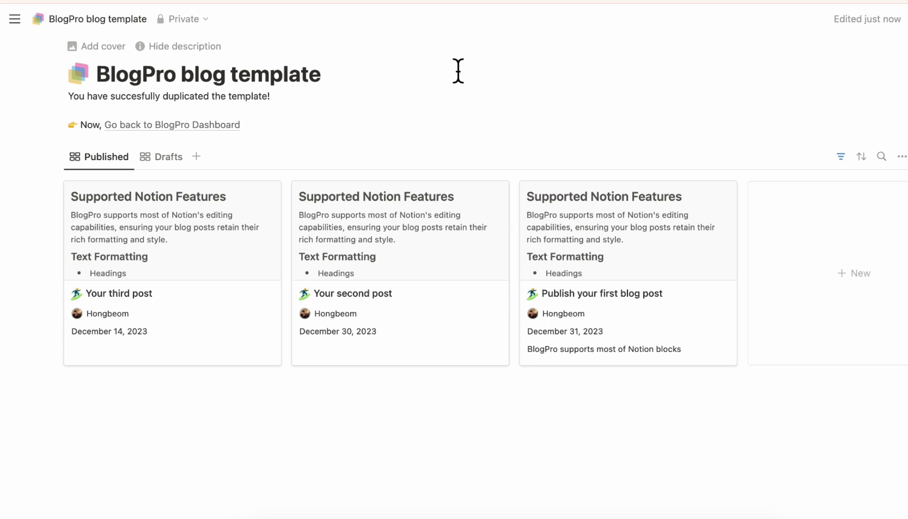
mouse_move(14, 20)
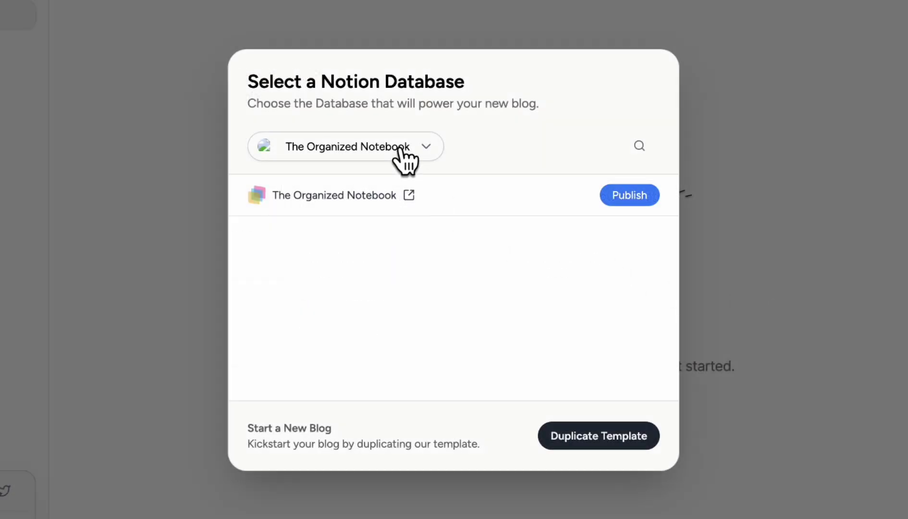
- Connect a new Notion database by granting BlogPro access to the BlogPro blog template page
click(401, 149)
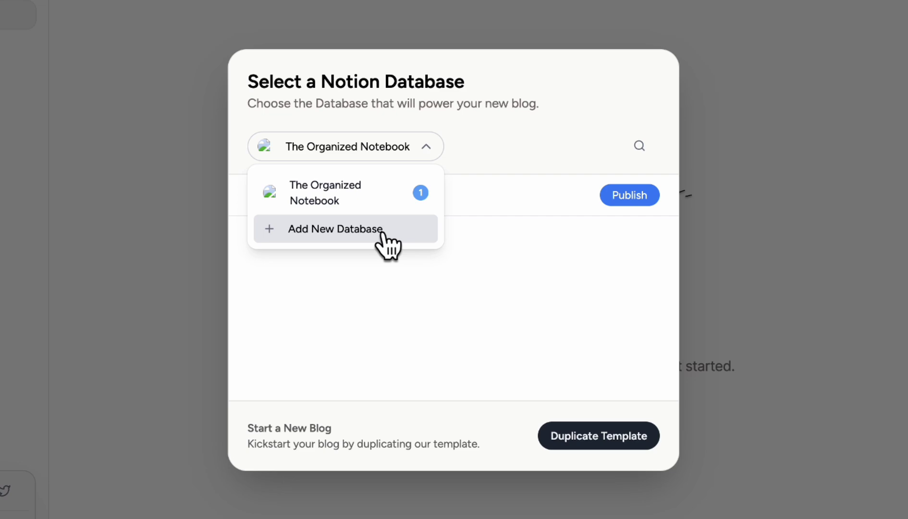
click(383, 233)
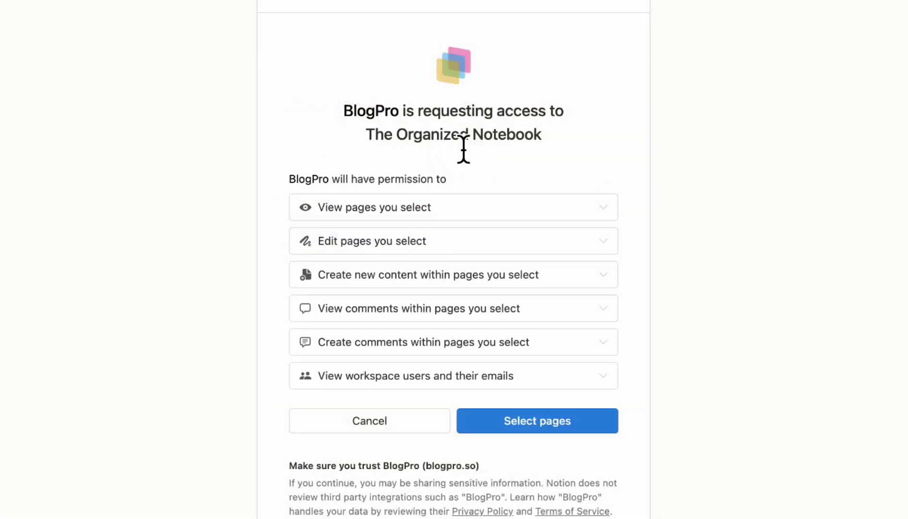
click(523, 422)
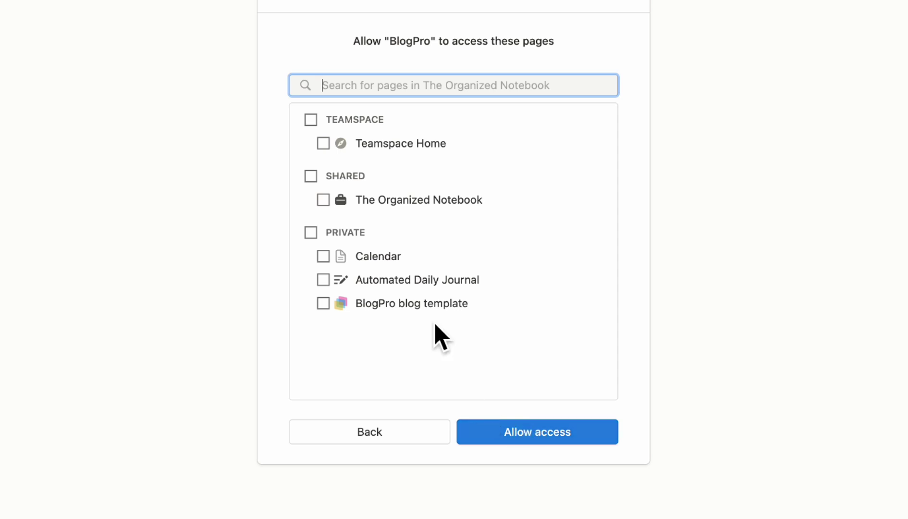
click(325, 303)
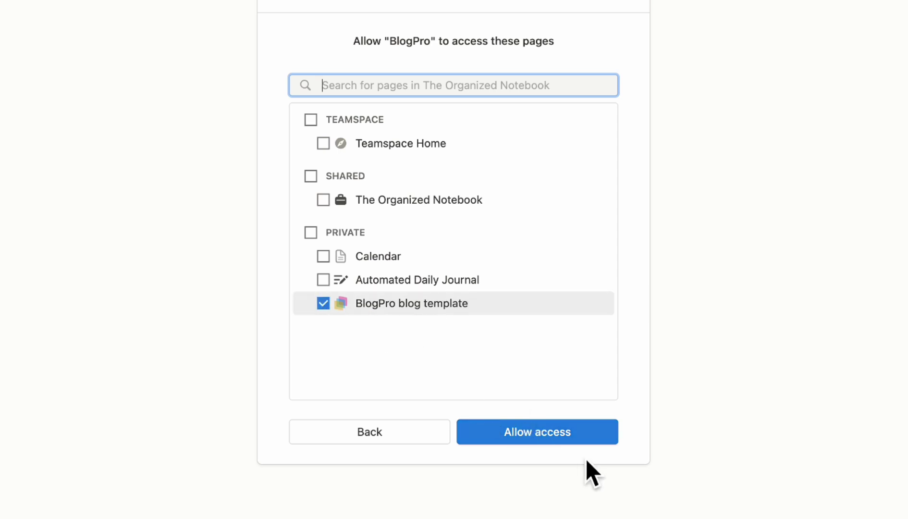
click(584, 441)
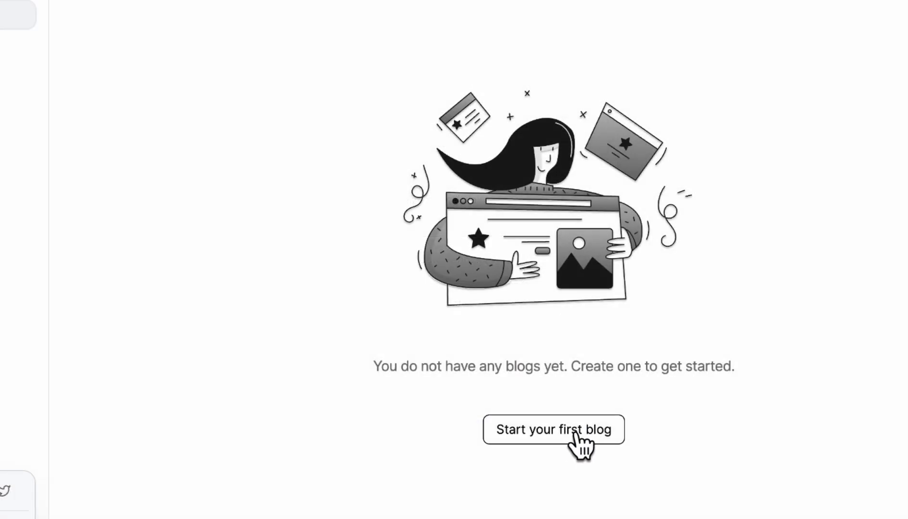
- Publish the blog template with the subdomain 'theorganizednotebook'
click(578, 434)
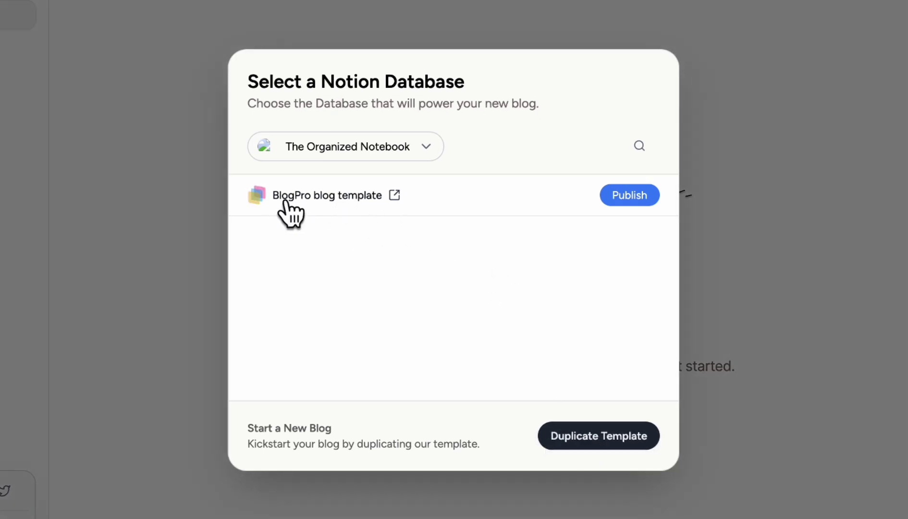
click(634, 197)
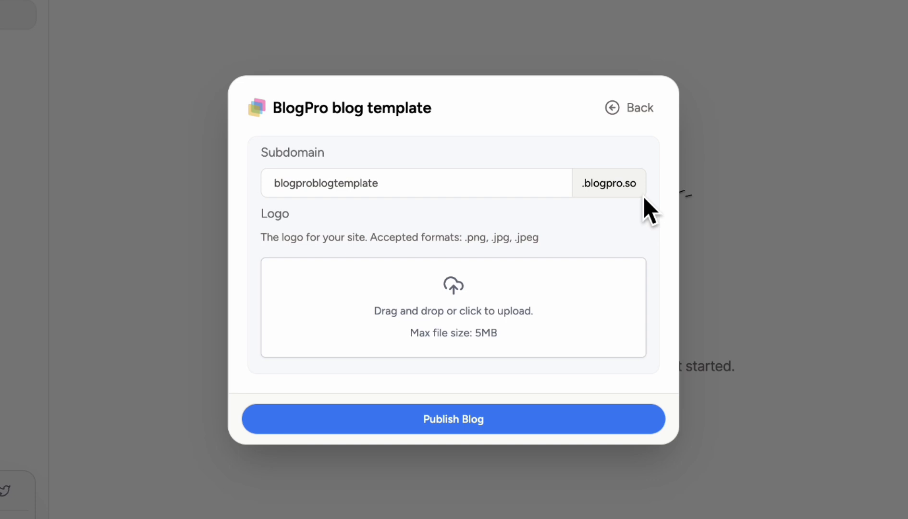
double_click(405, 188)
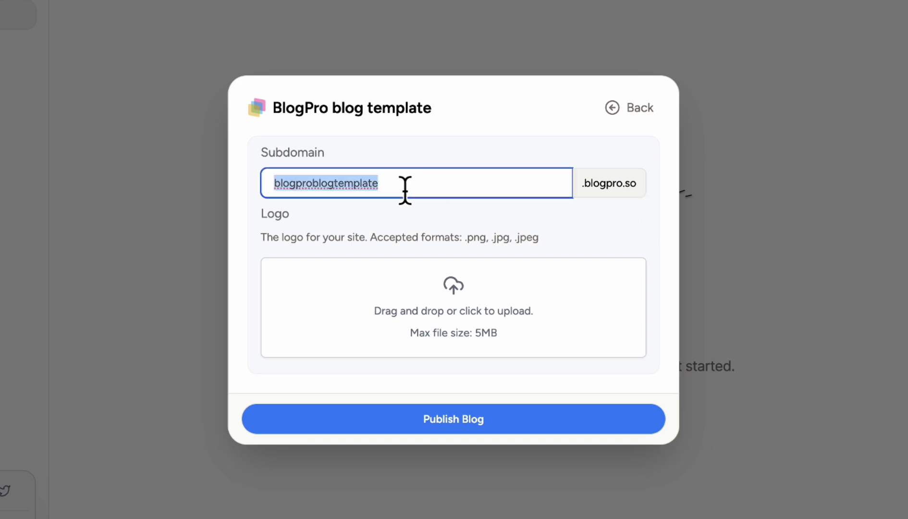
text(theorganizednotebook)
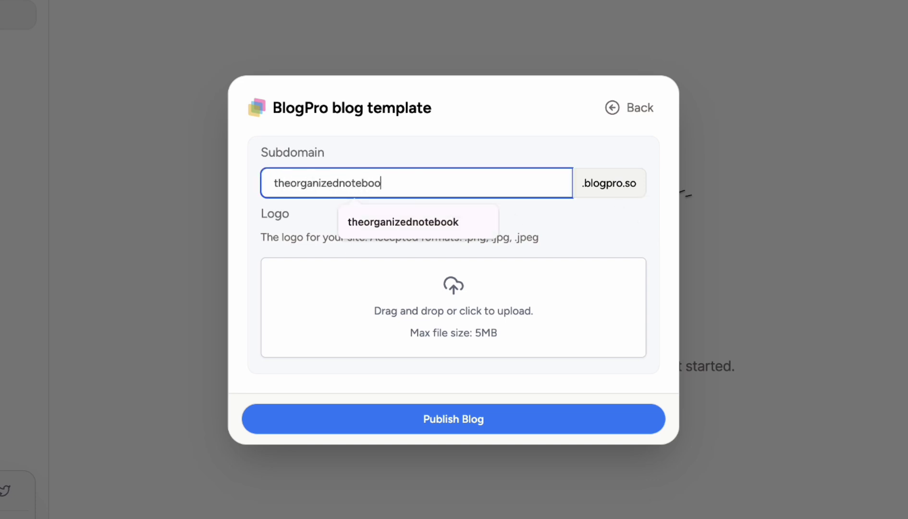
click(562, 278)
click(592, 419)
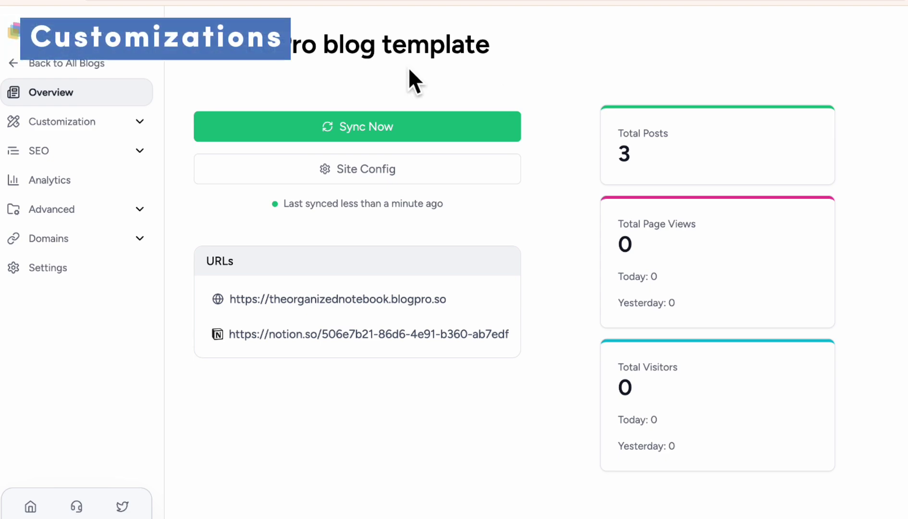
- Go to the blog's Customization settings from the dashboard sidebar
click(79, 122)
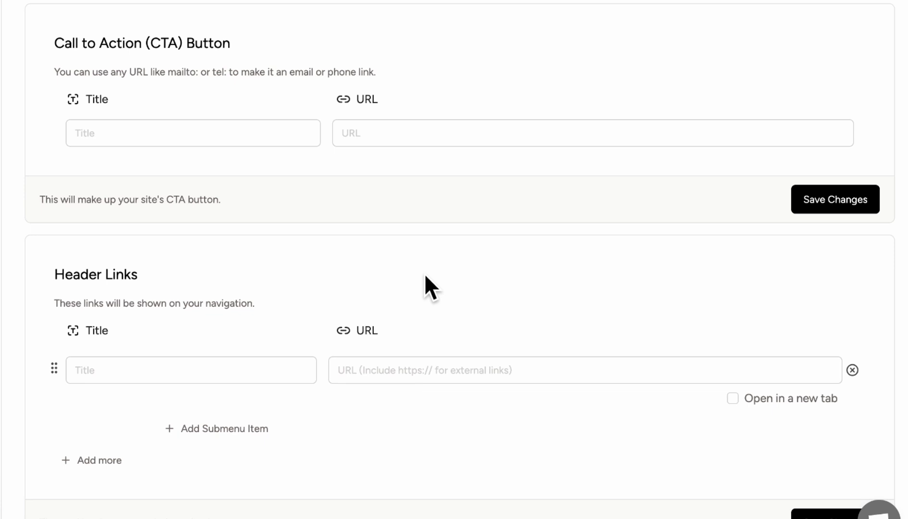
- Title the call-to-action button 'Check our Store' and add an 'About Us' header link
click(172, 144)
text(Check ou)
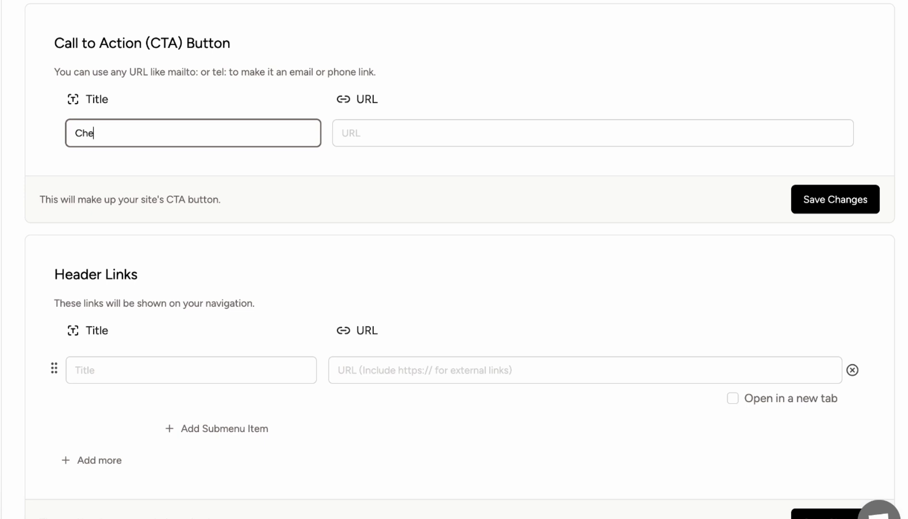
text(r Store)
click(399, 136)
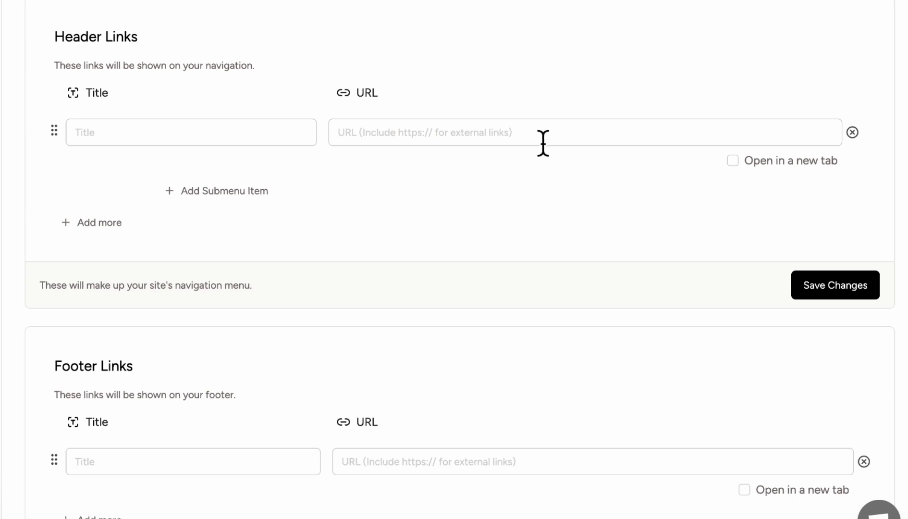
click(258, 142)
text(About Us)
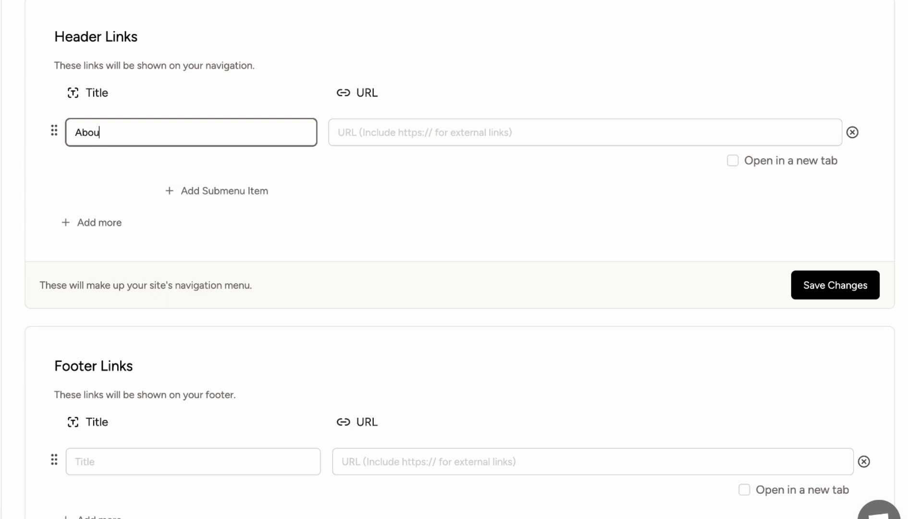
click(476, 143)
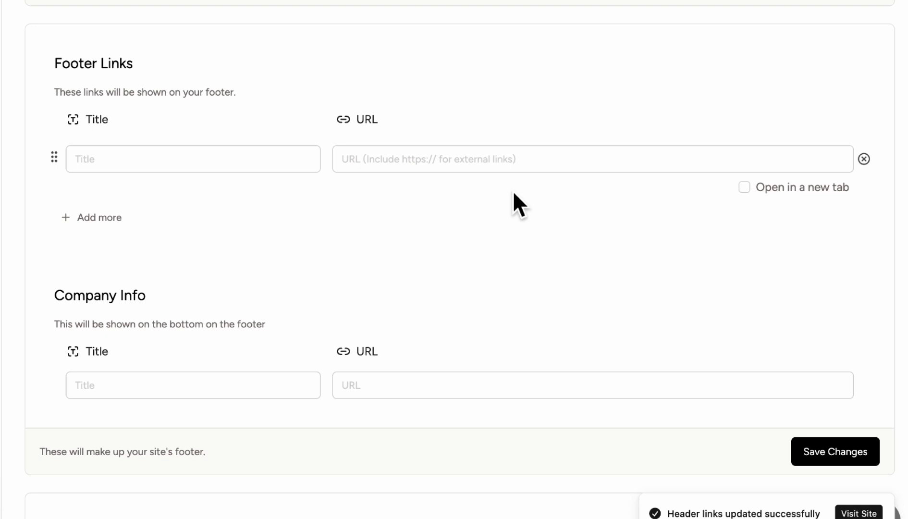
- Add a 'Privacy Policy' footer link with its pasted URL
click(219, 169)
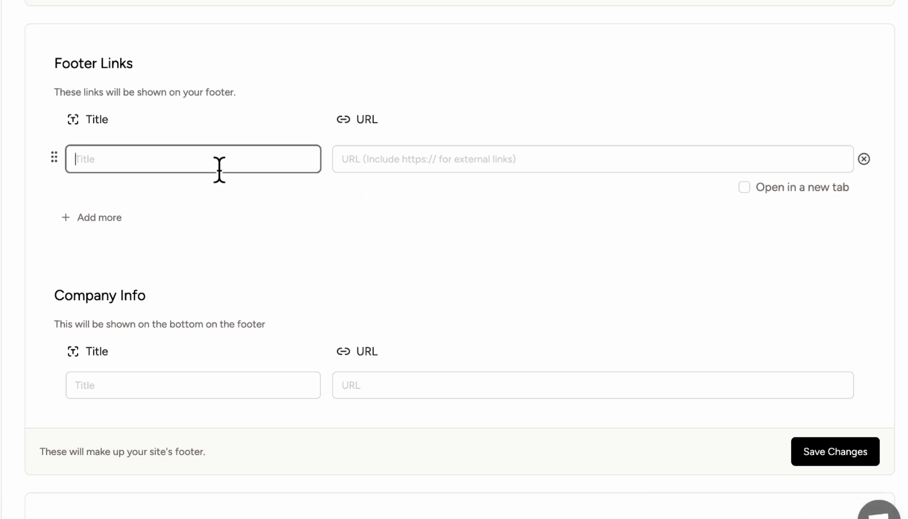
text(Privacy Policy)
click(395, 170)
text(https://theorganizednotebook.com/pages/privacy-policy)
scroll(526, 251, down, 5)
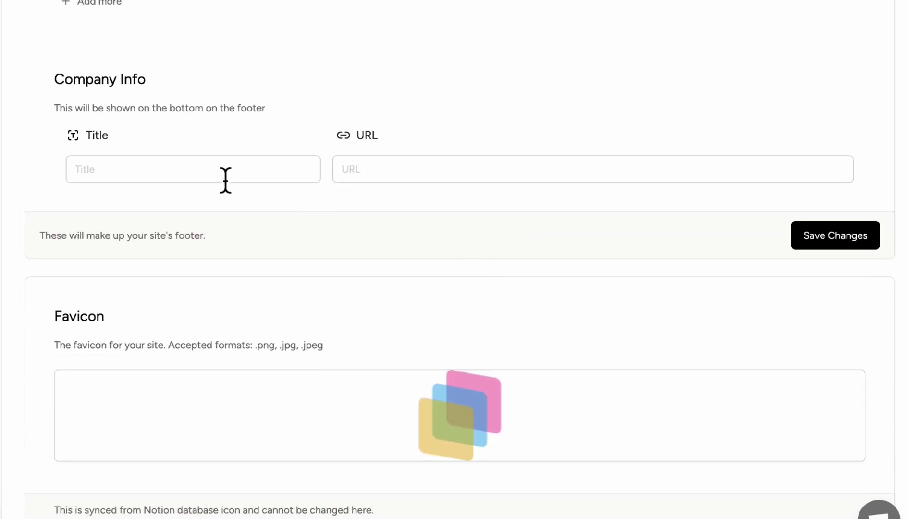
- Set the footer company info title to 'The Organized Notebook LLC'
click(225, 179)
text(The Org)
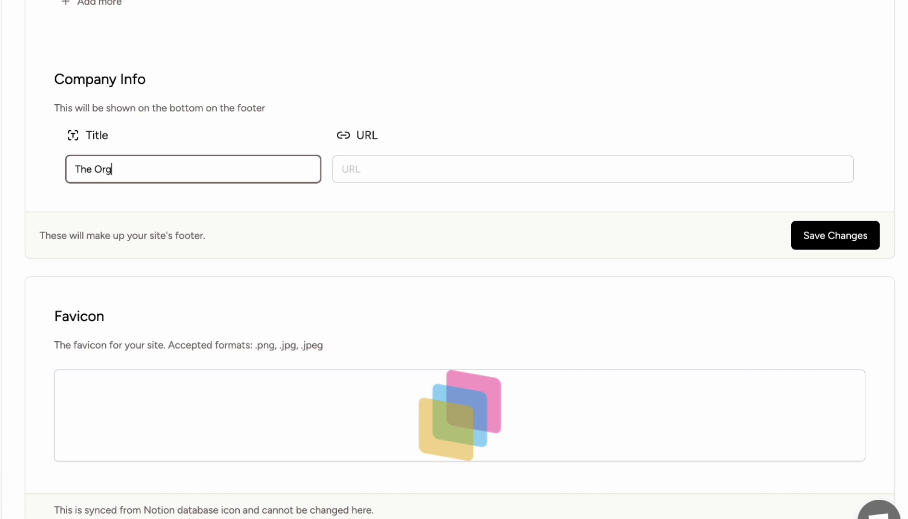
text(anized Notebook LLC)
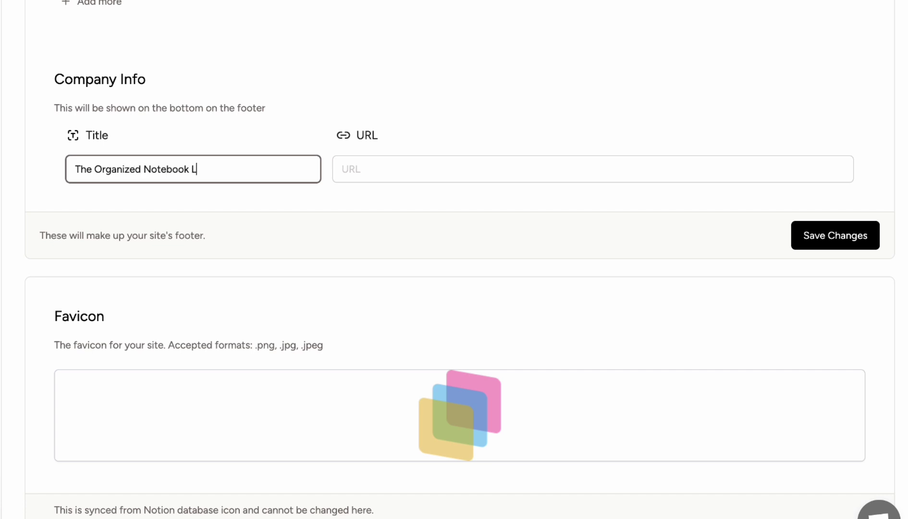
click(452, 179)
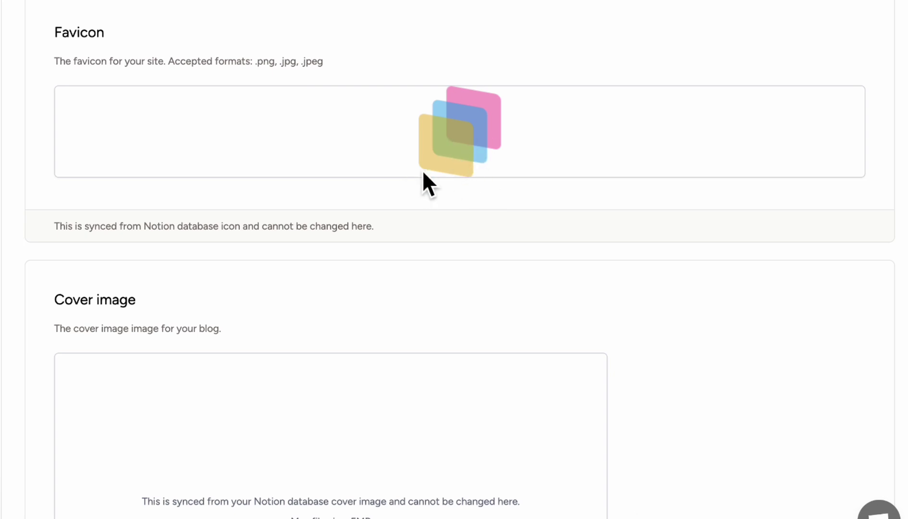
- Keep Figtree selected as the blog's site font
scroll(461, 245, down, 5)
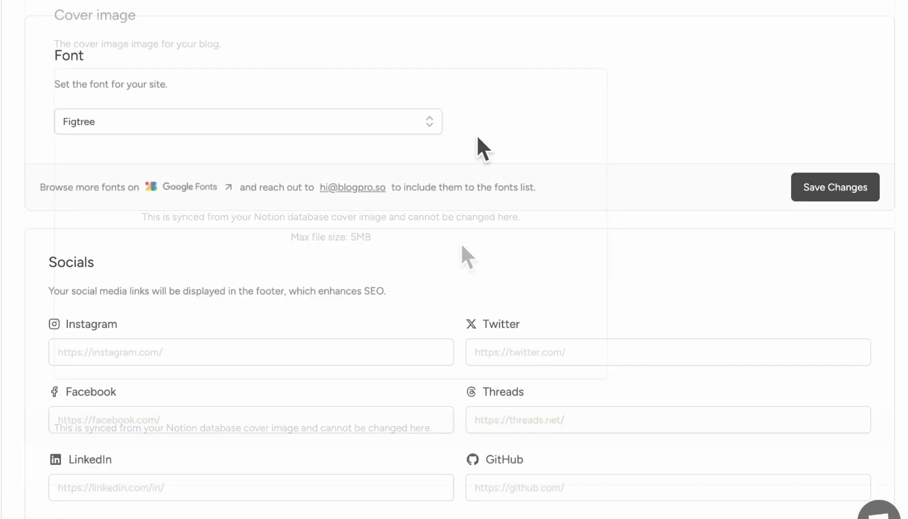
click(429, 133)
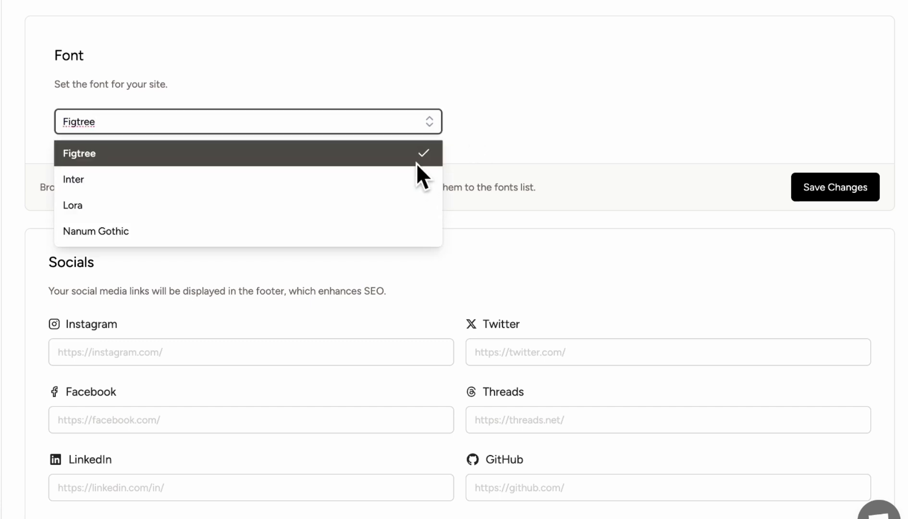
click(496, 124)
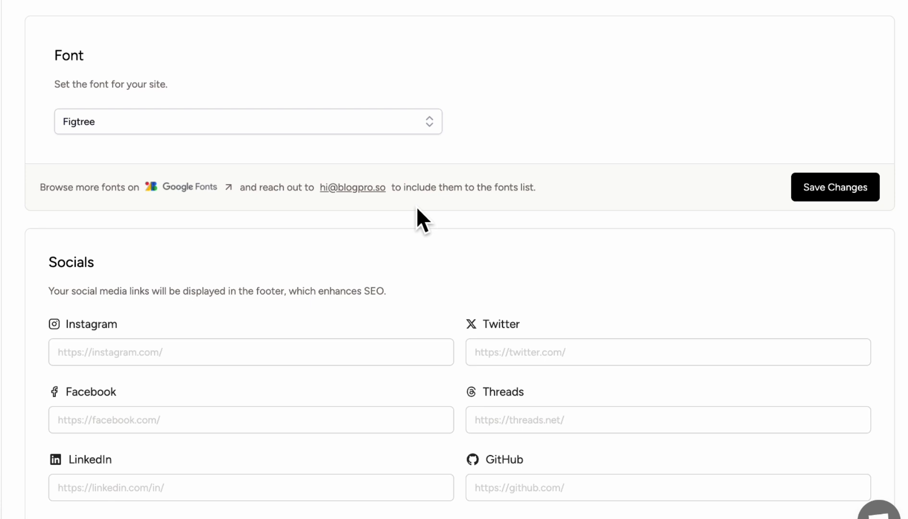
- Paste the blog's Instagram profile URL into the Instagram social link field
scroll(418, 209, down, 5)
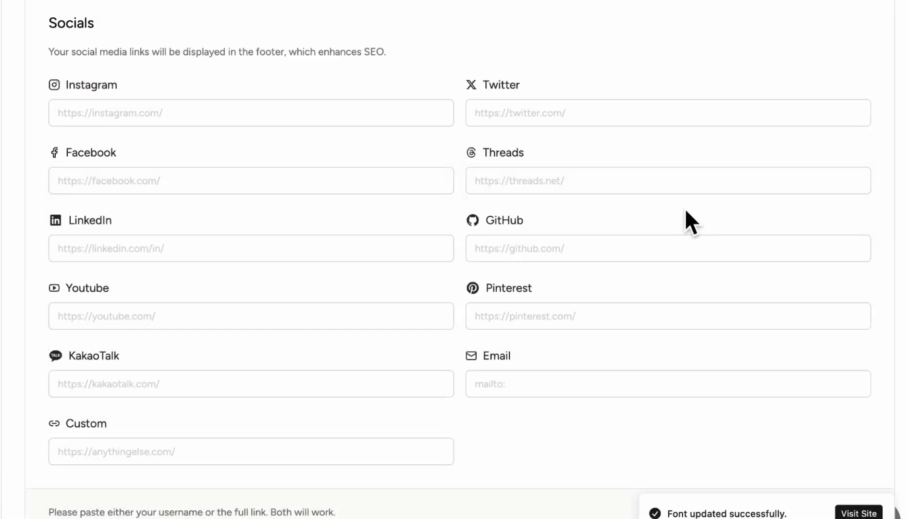
click(288, 125)
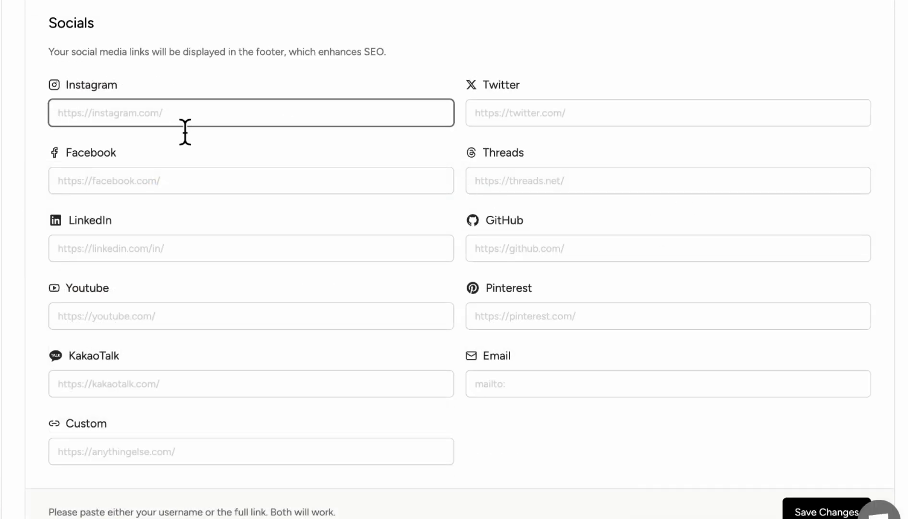
text(https://www.instagram.com/the.organized.notebook/)
click(378, 90)
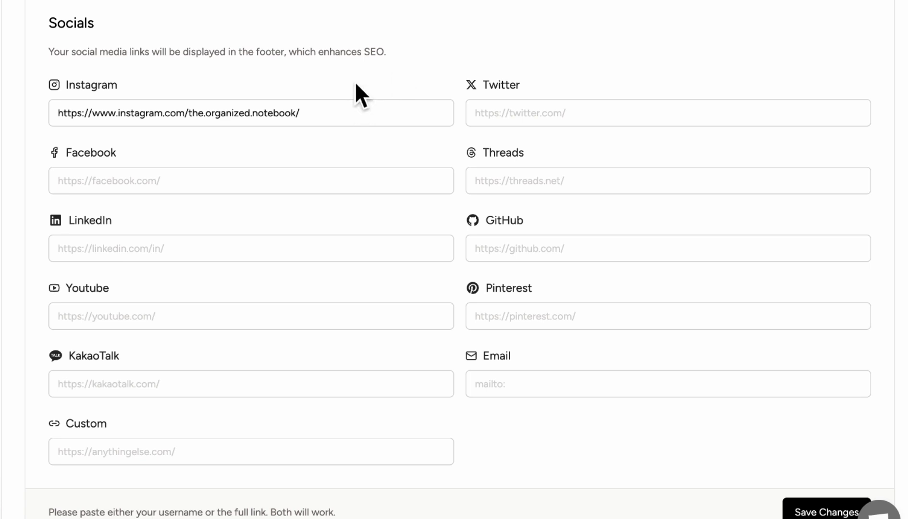
scroll(356, 79, down, 10)
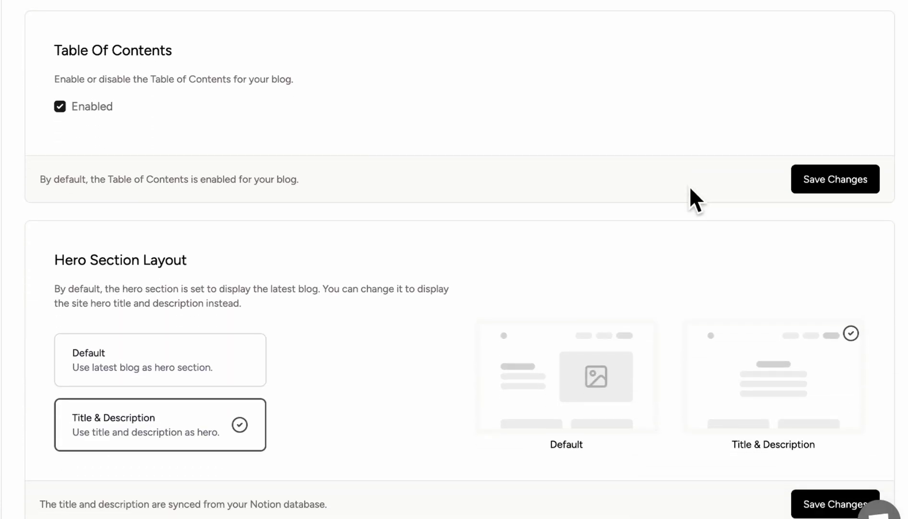
- Save the table of contents setting, then enable and save Remove BlogPro branding
click(802, 185)
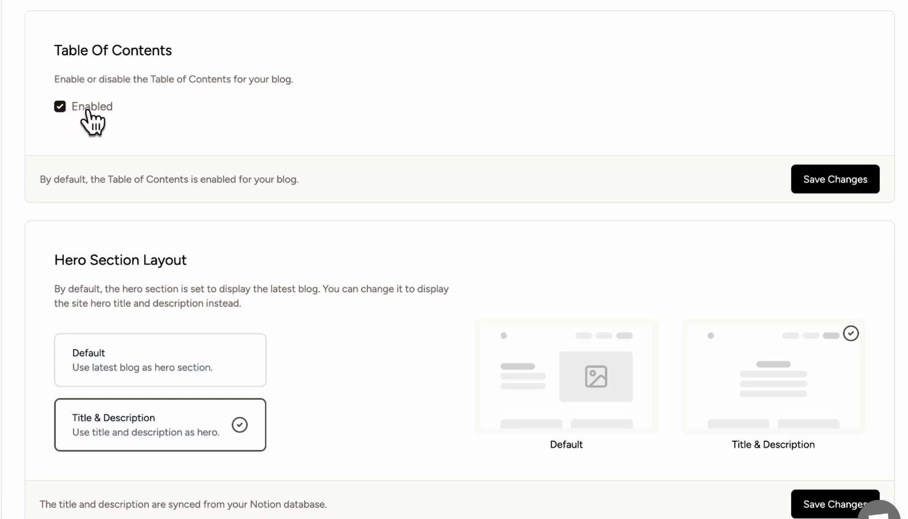
scroll(176, 138, down, 5)
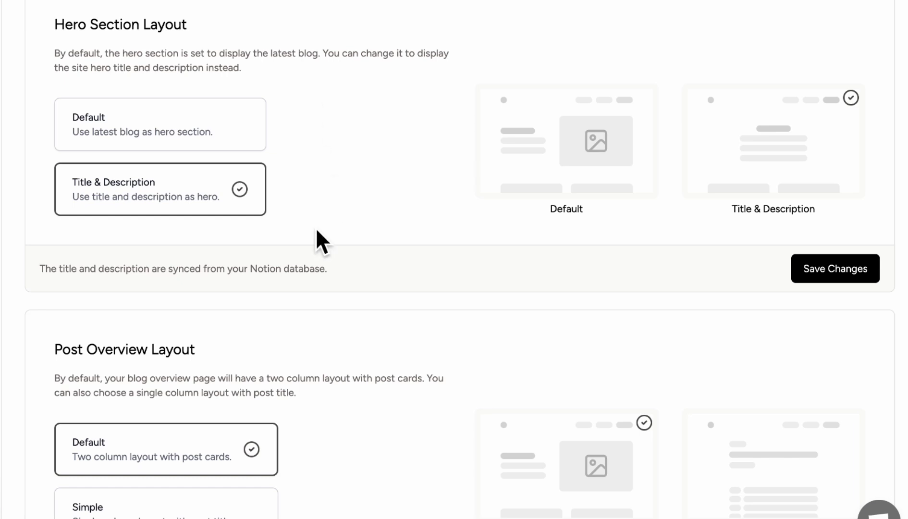
scroll(290, 226, down, 6)
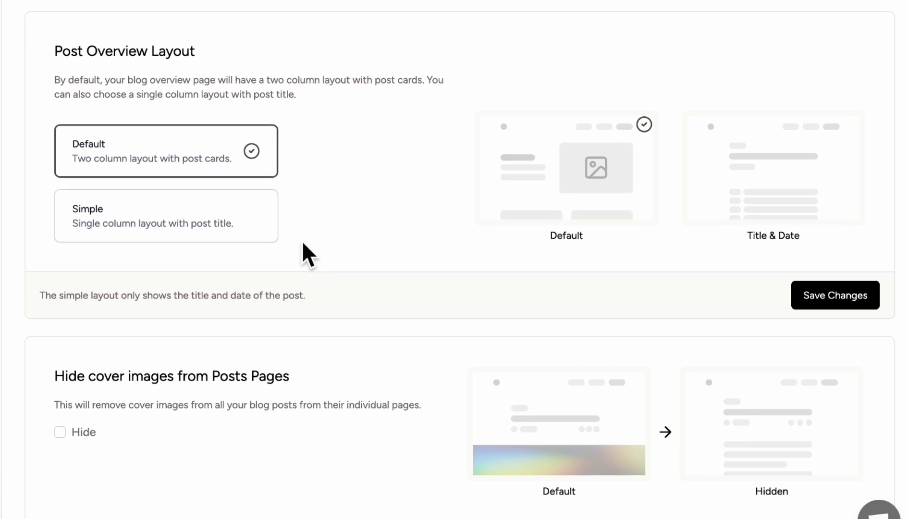
scroll(303, 244, down, 6)
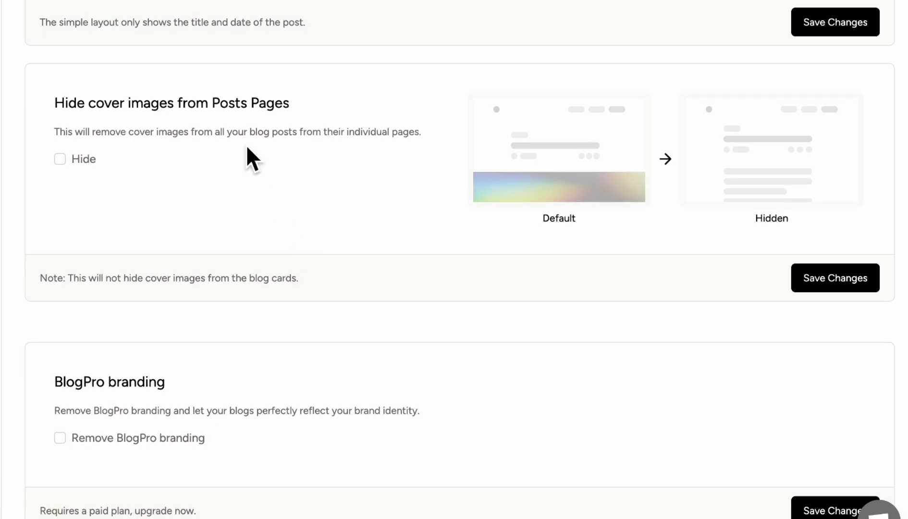
click(61, 439)
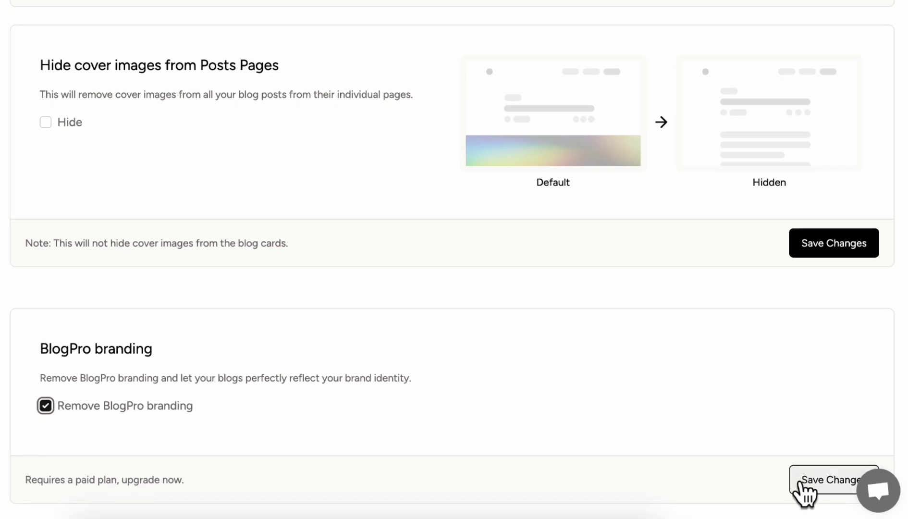
click(803, 483)
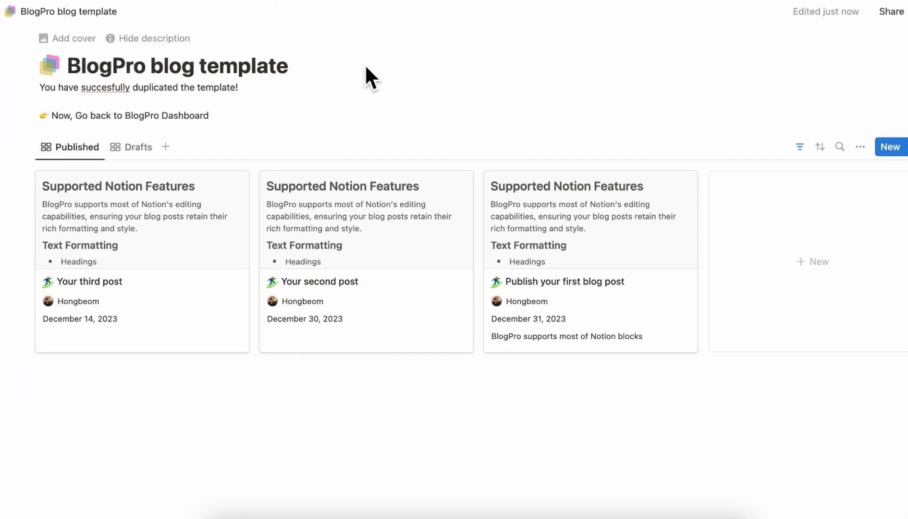
- Rename the page 'Organized Notebook' and replace its description with 'We specialize in productivity templates & tips!'
triple_click(265, 71)
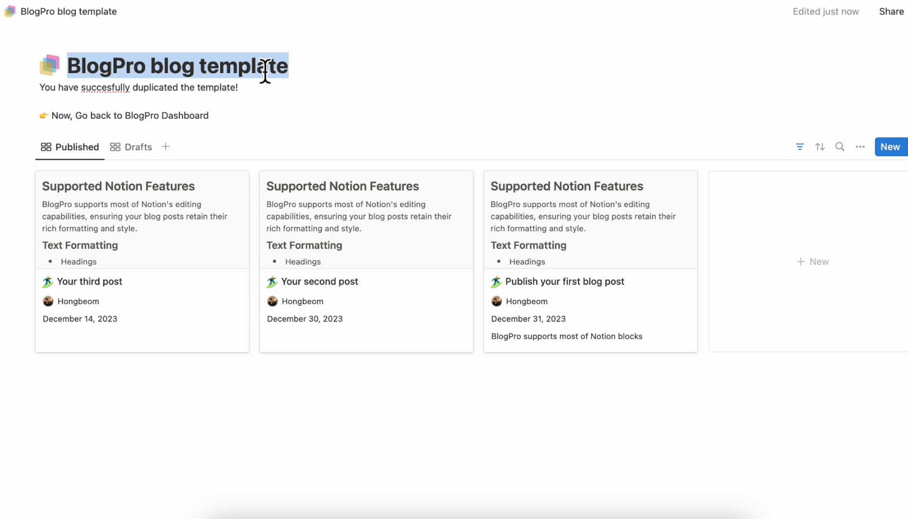
text(Organized Notebook)
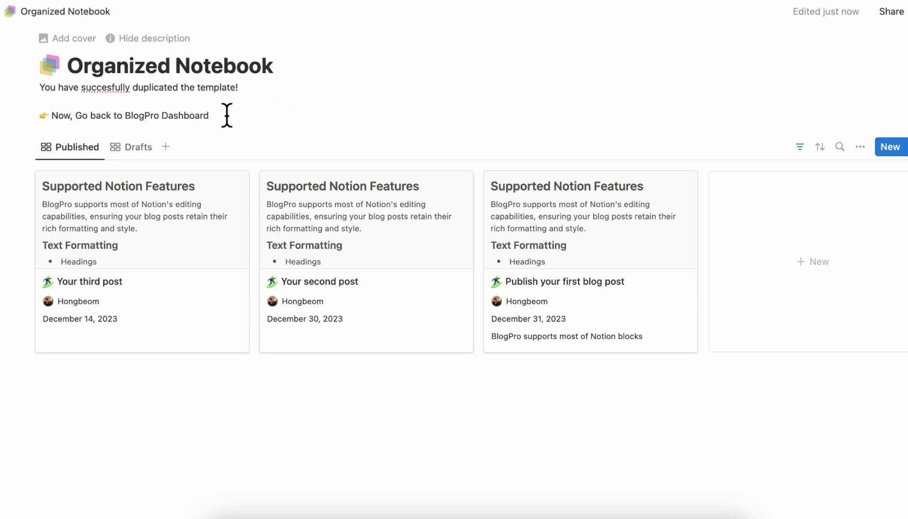
drag(227, 116, 39, 98)
key(BackSpace)
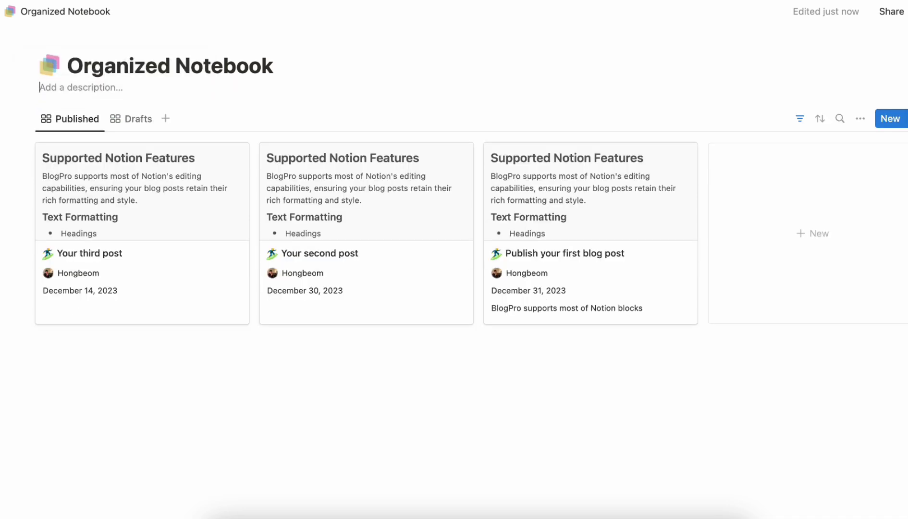
text(We specialize in productivity templates & tips!)
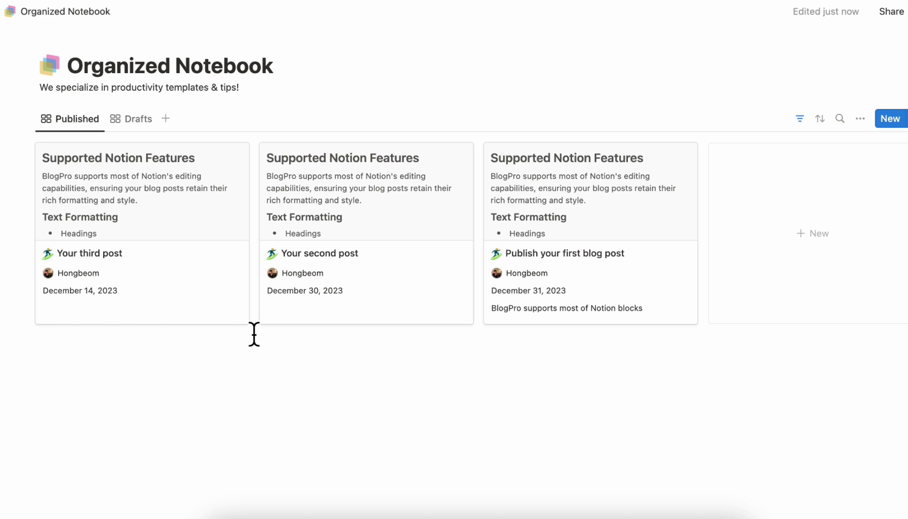
- In 'Your third post', paste a new cover and the tables guide title, and remove the surfer icon
click(246, 320)
mouse_move(639, 89)
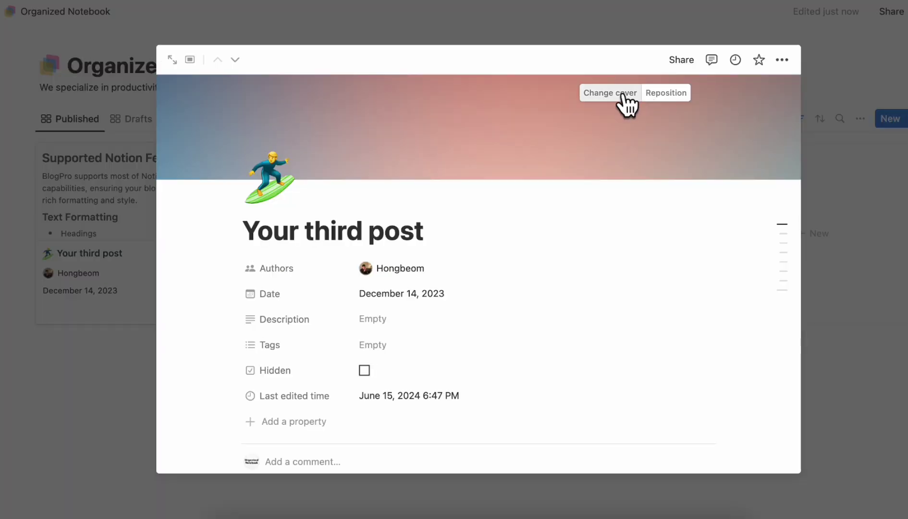
click(621, 96)
key(super+v)
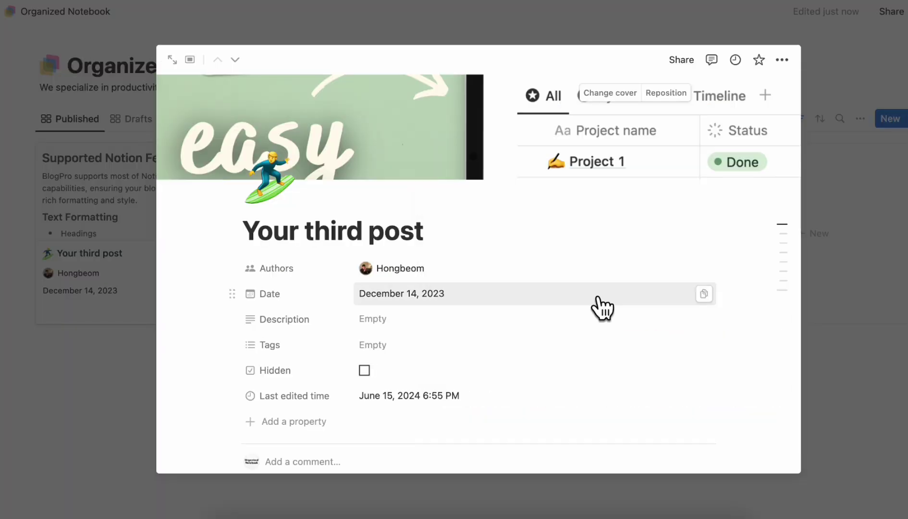
triple_click(368, 235)
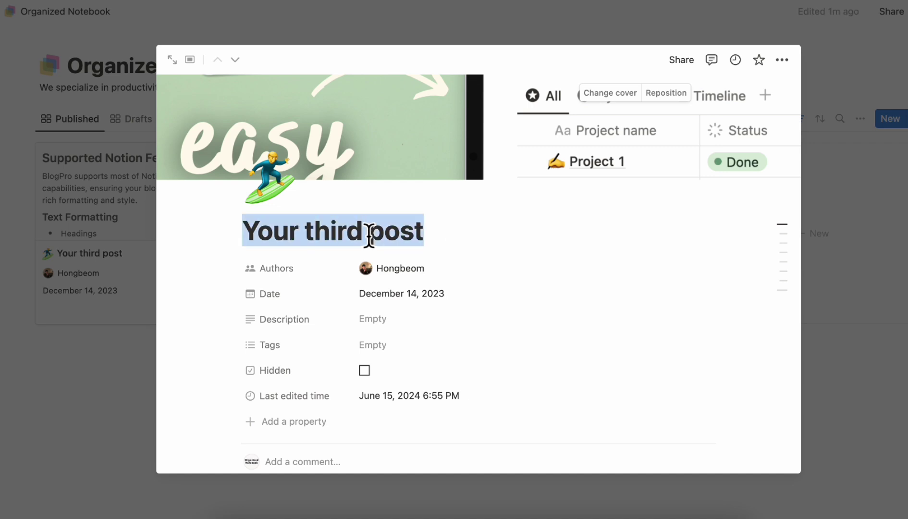
text(How to Create Tables in Notion | Step-by-Step Full Guide (2024))
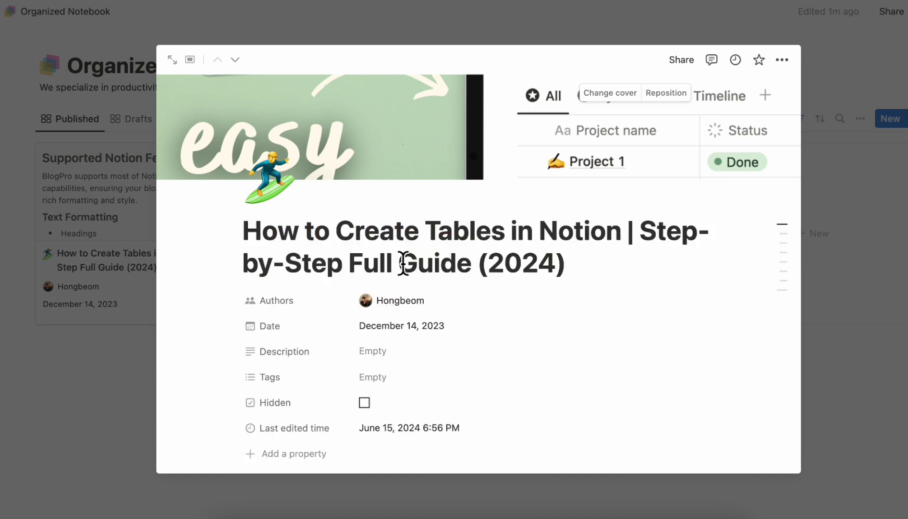
click(266, 179)
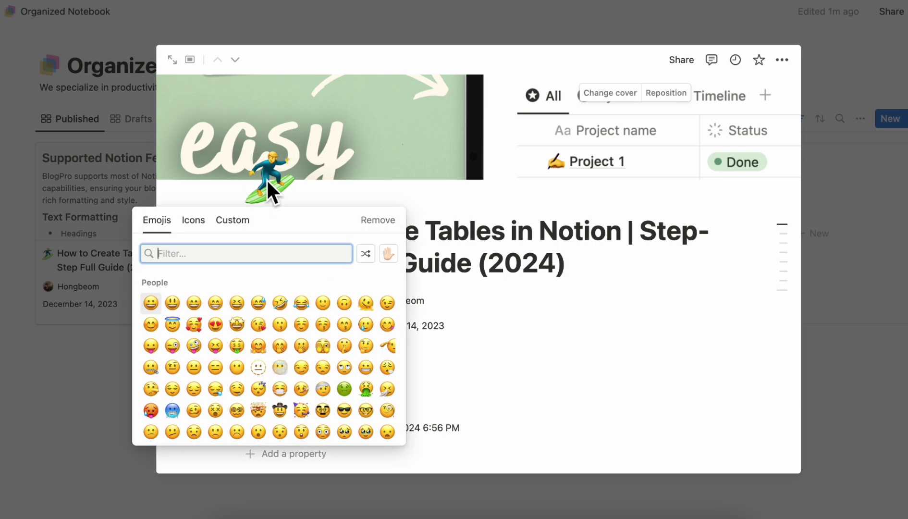
click(377, 218)
scroll(463, 274, down, 5)
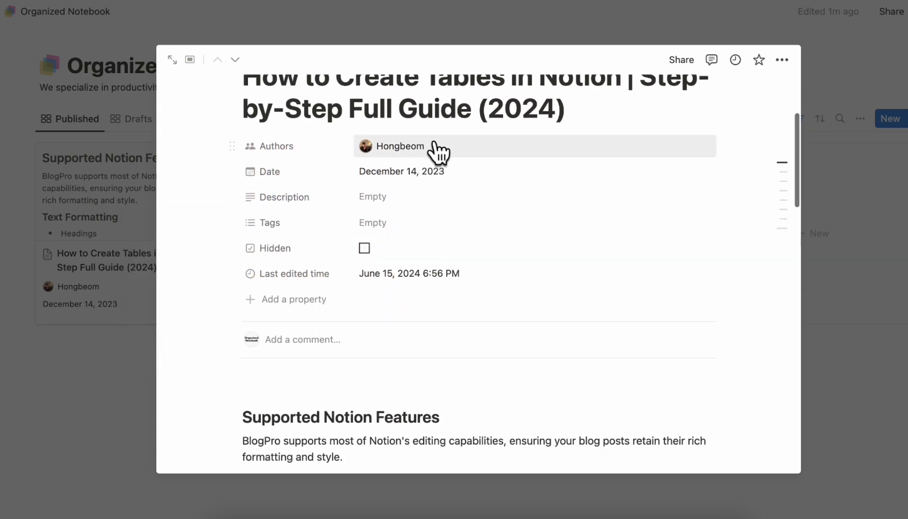
- Make Organized Notebook the post's author in place of the original author
click(438, 152)
click(460, 193)
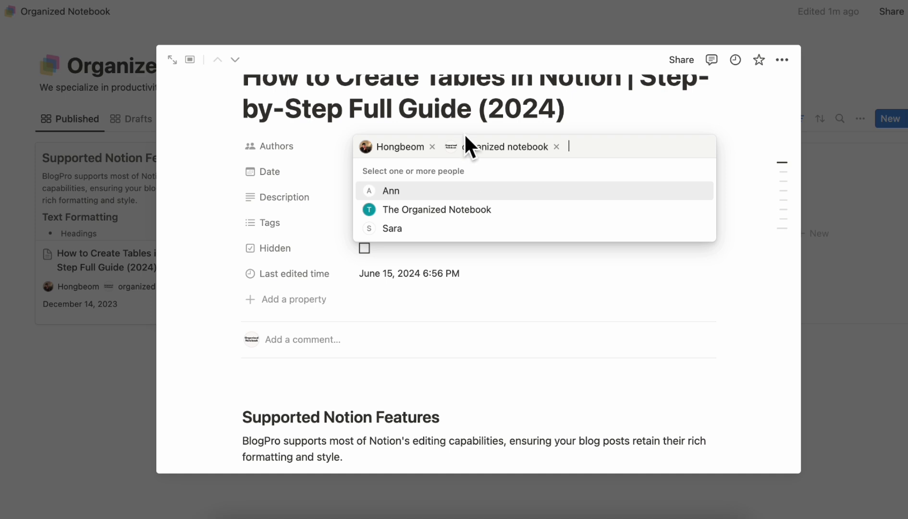
click(432, 147)
click(428, 115)
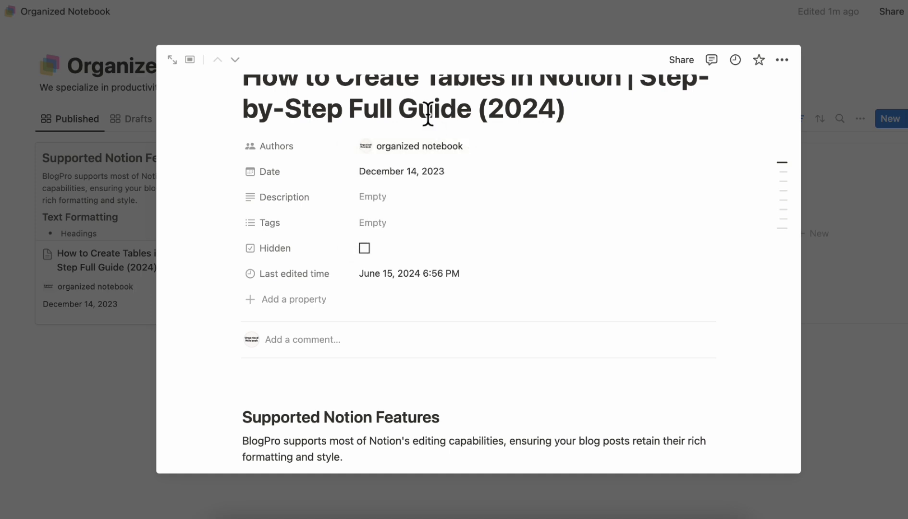
- Set the post date to January 12, 2024
click(414, 176)
click(508, 191)
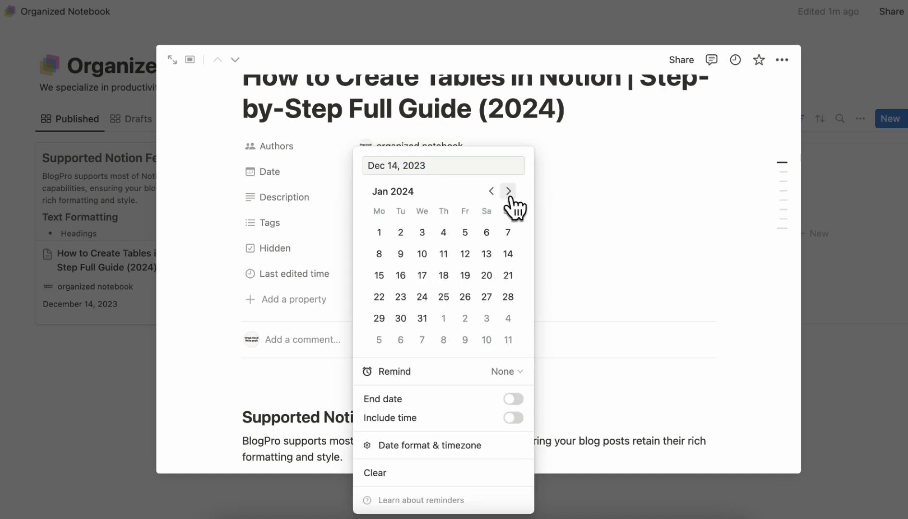
click(465, 253)
click(502, 135)
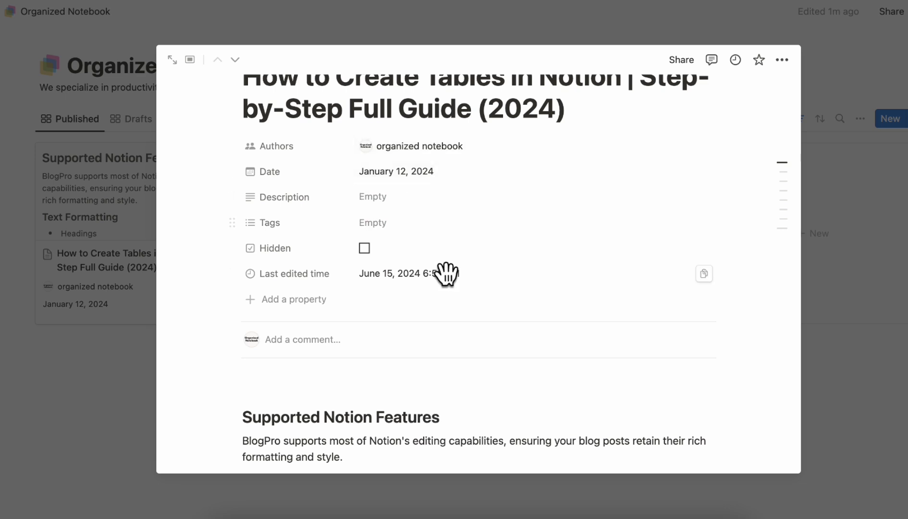
- Delete the sample blocks from Text Formatting through Code Blocks at the end of the post
scroll(438, 317, down, 3)
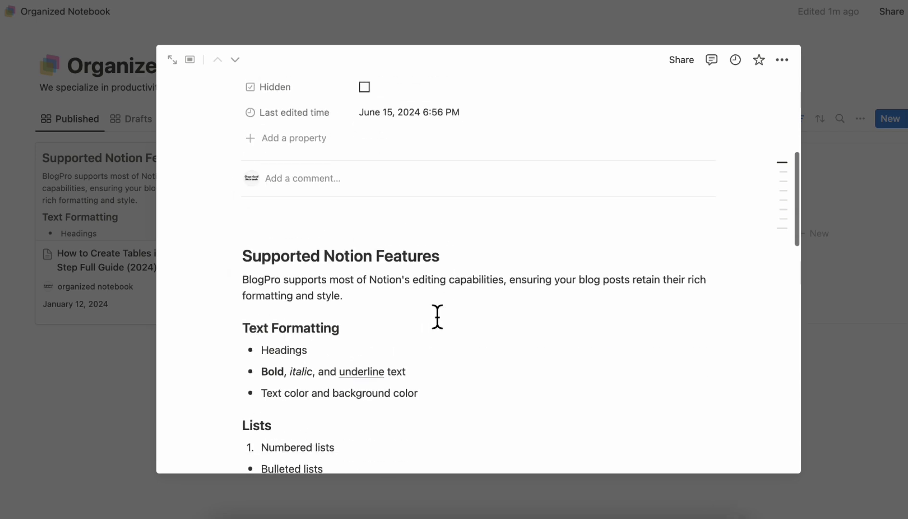
click(245, 266)
key(shift+super+Down)
key(Up)
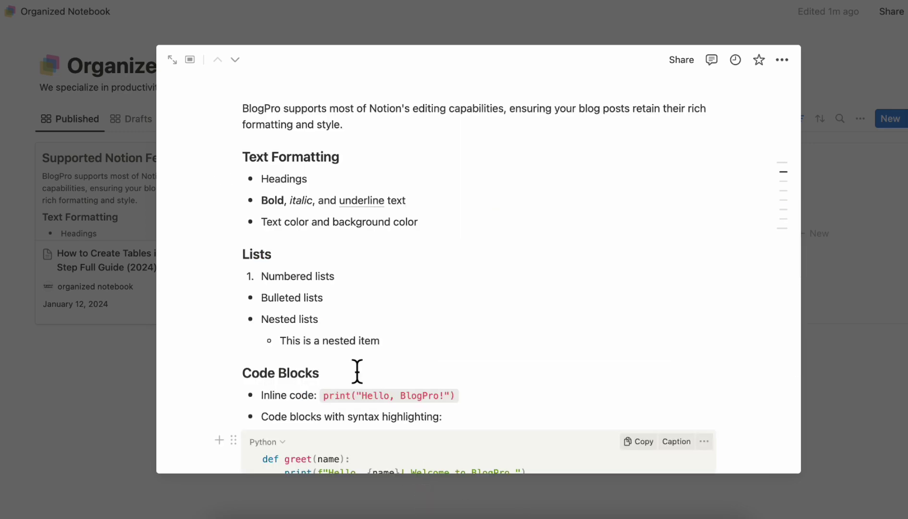
drag(204, 117, 576, 446)
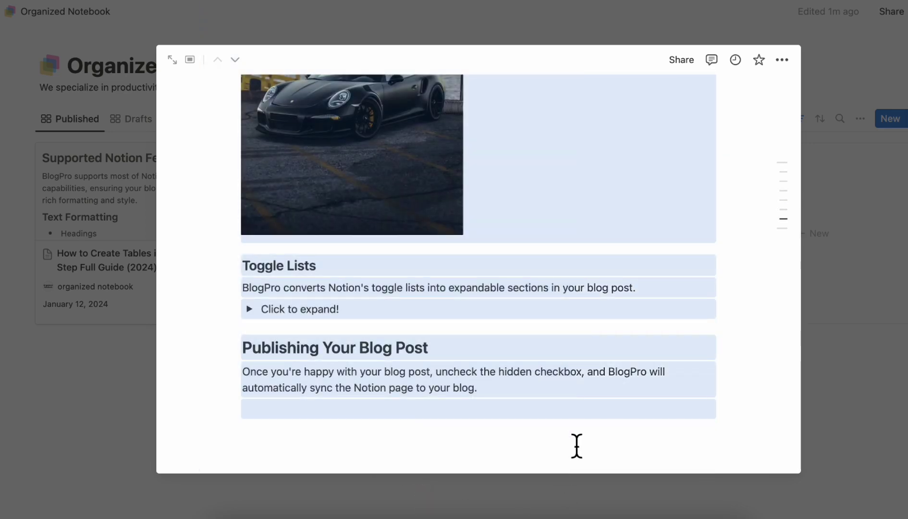
key(BackSpace)
scroll(413, 360, up, 5)
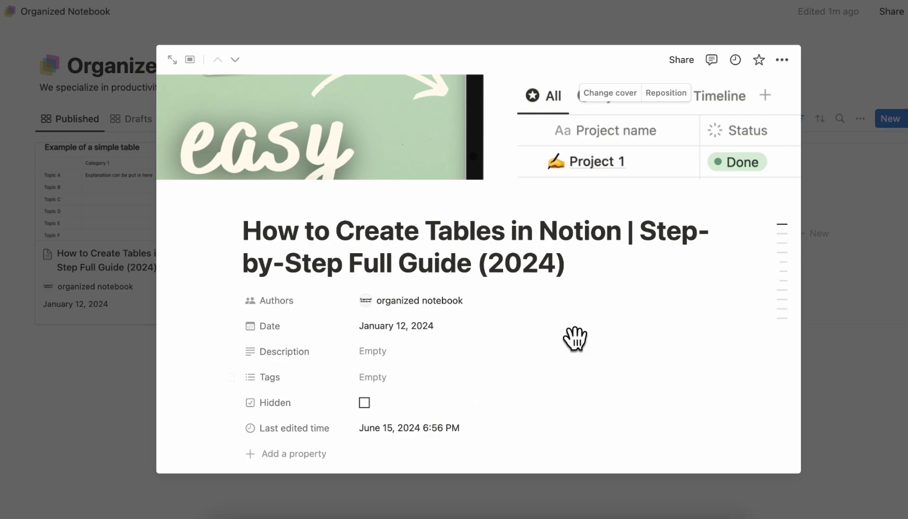
- Mark 'Your second post' and 'Publish your first blog post' as Hidden
click(906, 363)
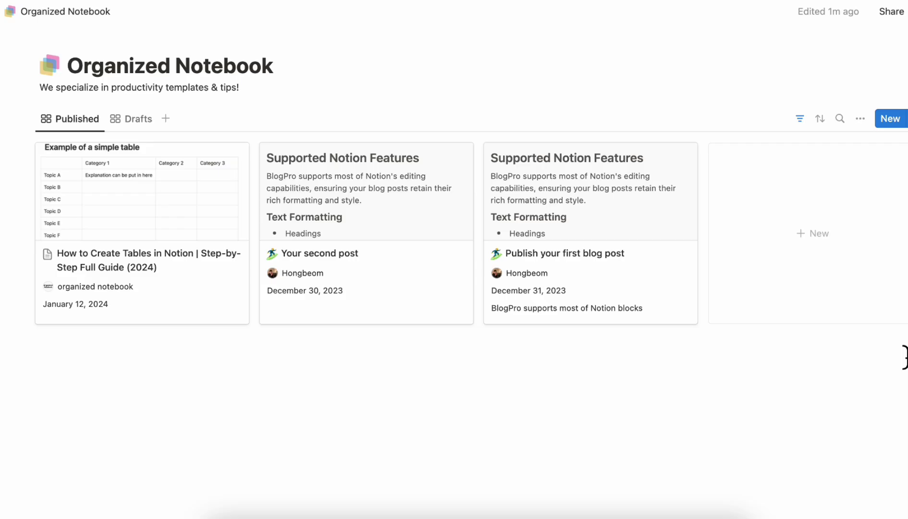
click(446, 301)
scroll(443, 289, down, 3)
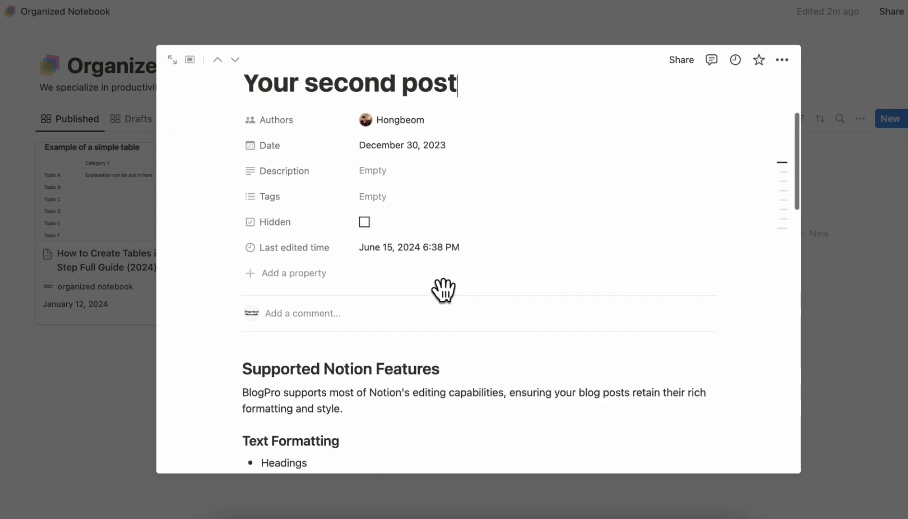
click(364, 201)
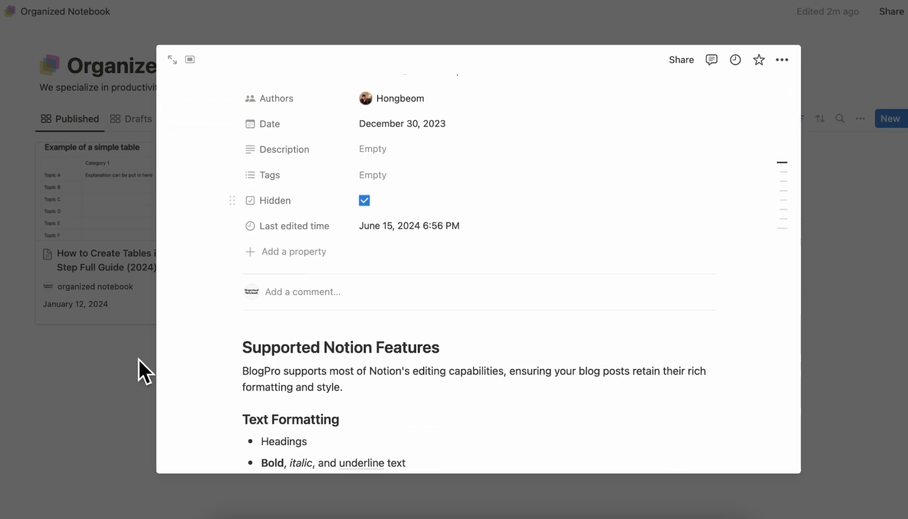
click(139, 365)
click(450, 292)
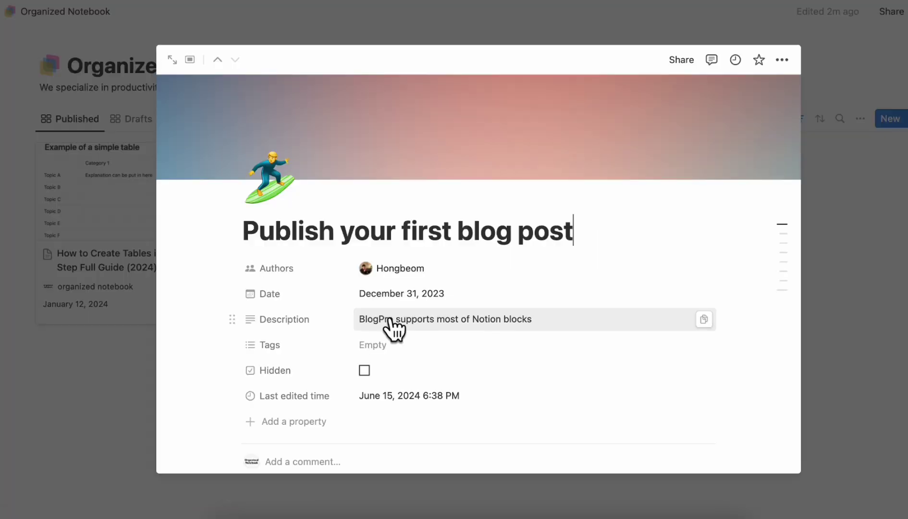
click(365, 373)
click(100, 373)
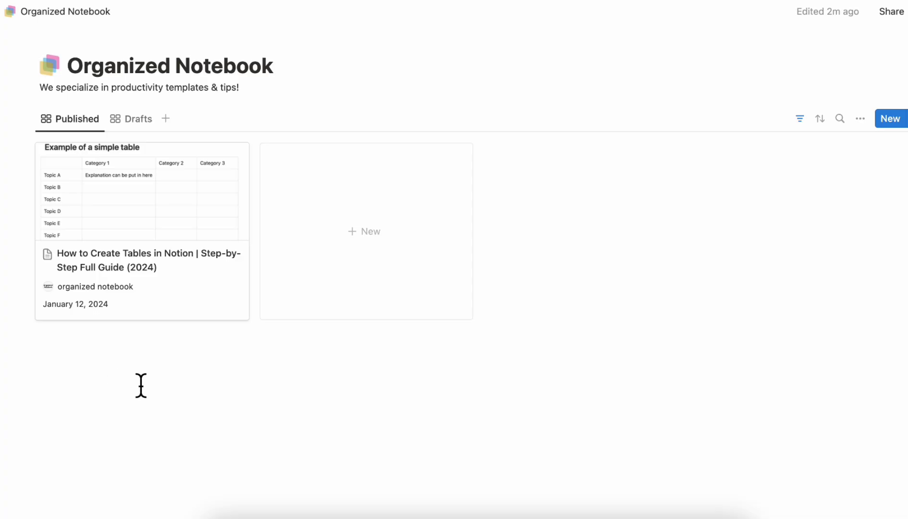
- Upload the Organized Notebook logo as the gallery page's custom icon
click(53, 68)
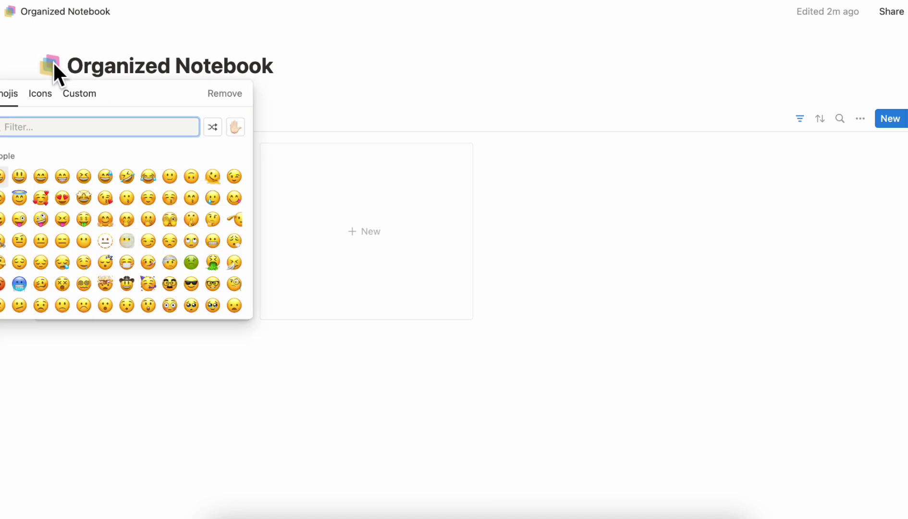
click(86, 98)
click(157, 164)
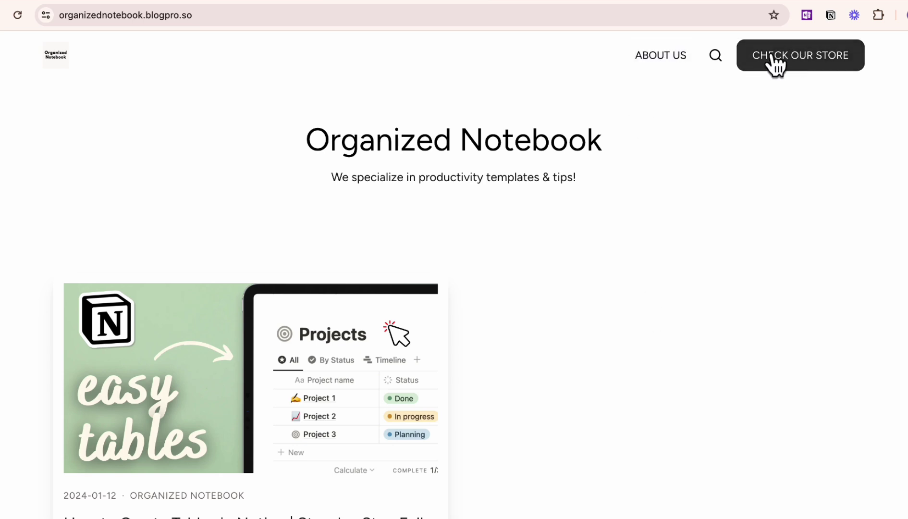
- Scroll the live organizednotebook.blogpro.so site down to the footer and back up
scroll(746, 210, down, 10)
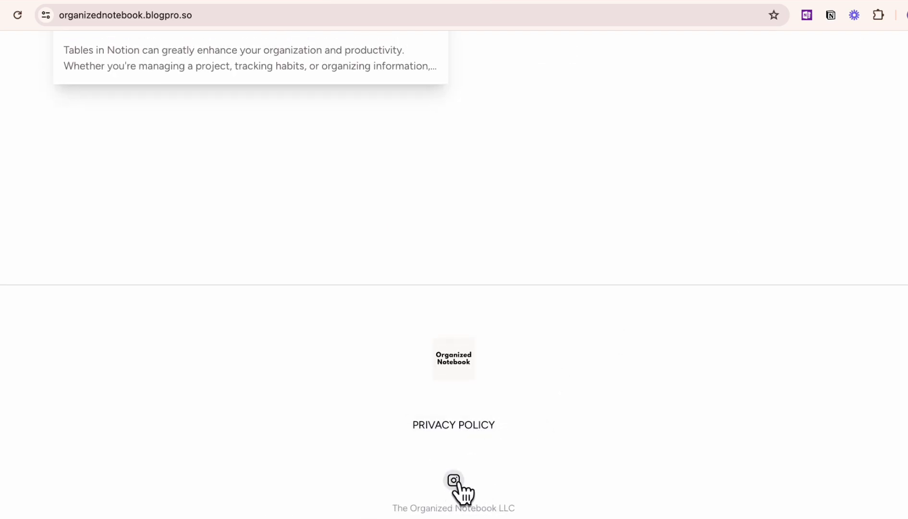
scroll(481, 413, up, 3)
scroll(482, 415, up, 8)
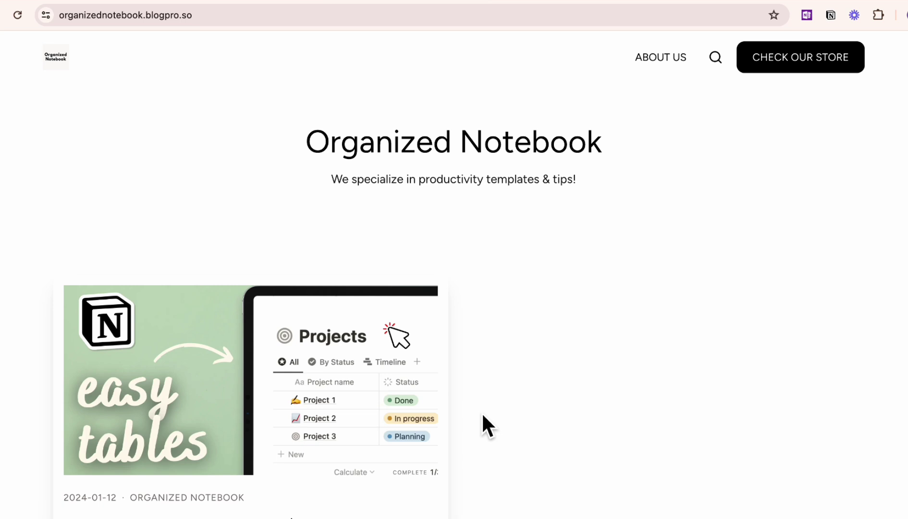
scroll(482, 411, down, 2)
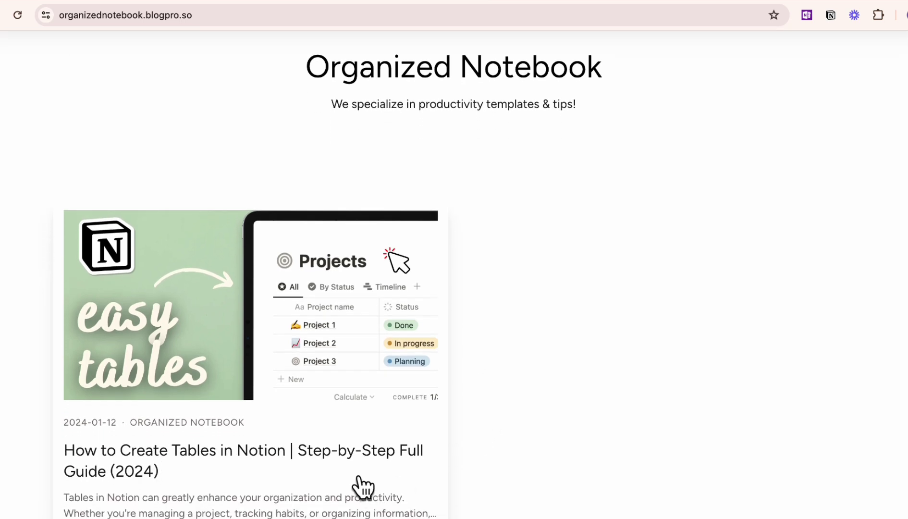
- Open the tables article, check its share options, and scroll down to the example table
click(359, 478)
scroll(355, 408, down, 2)
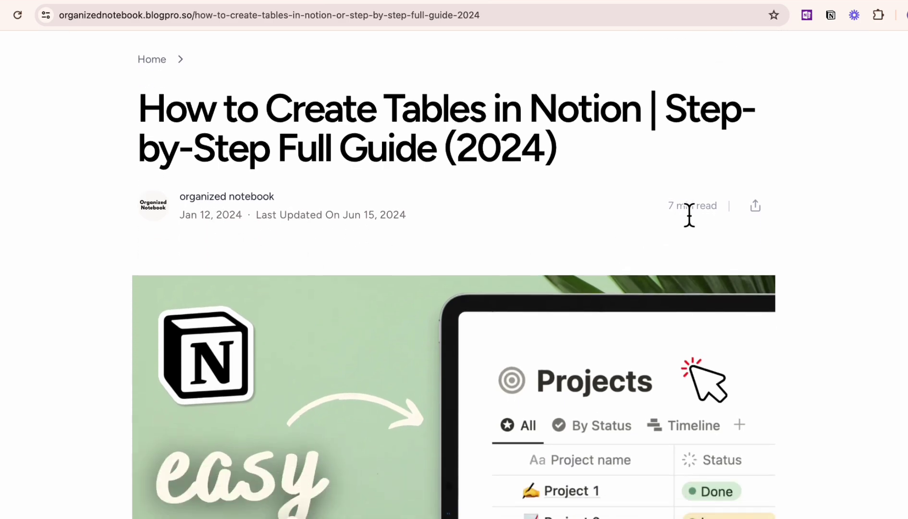
click(757, 207)
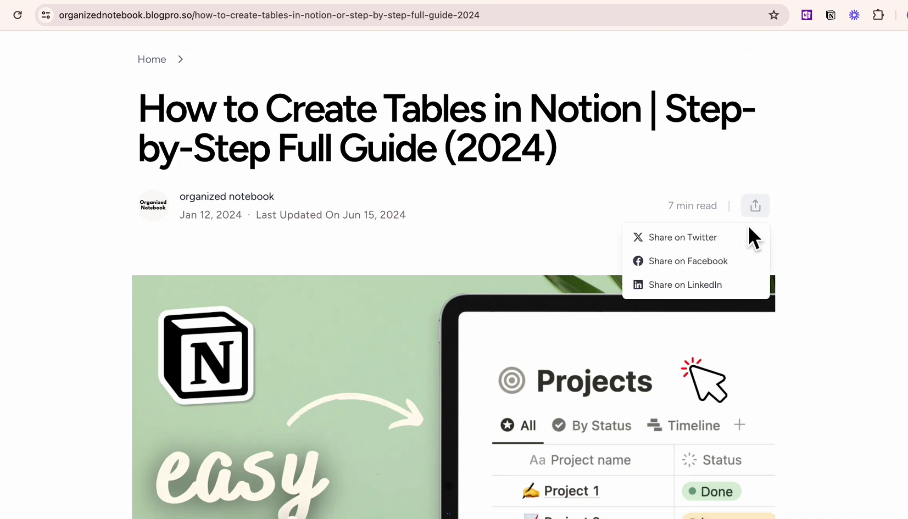
click(570, 246)
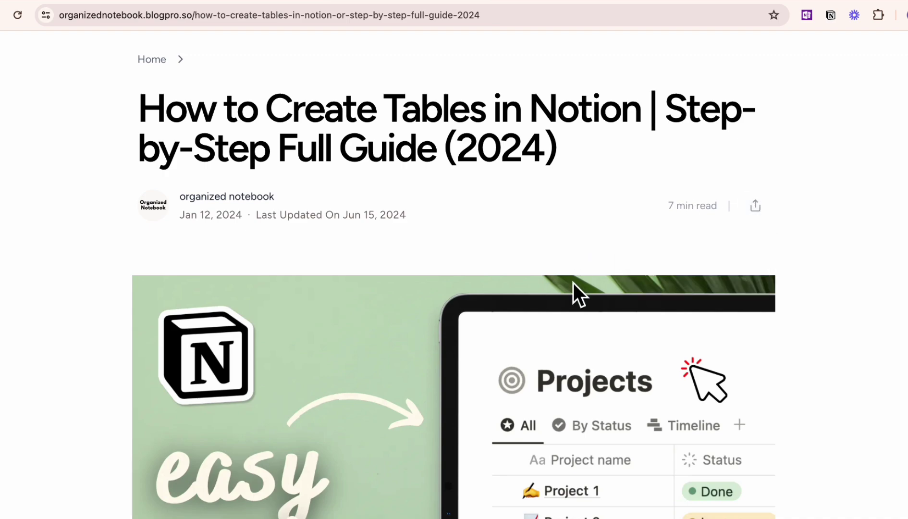
scroll(574, 285, down, 7)
scroll(573, 281, down, 4)
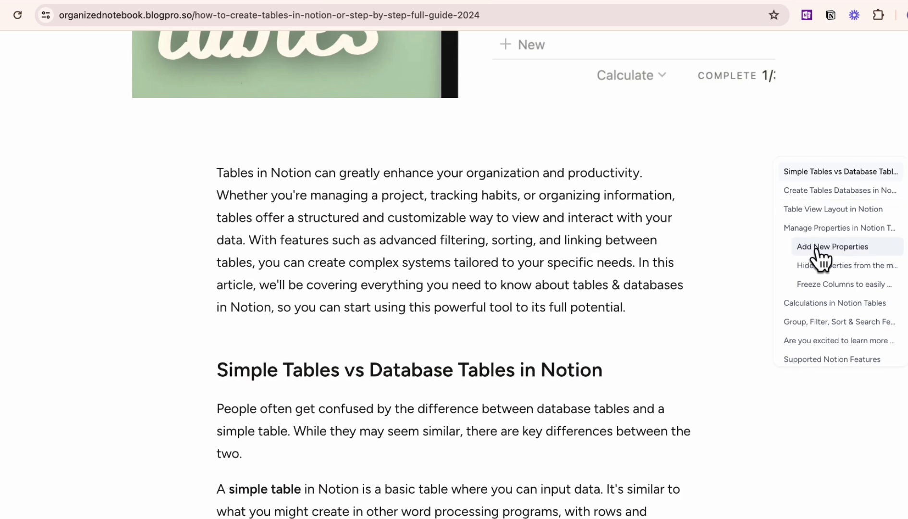
scroll(673, 297, down, 4)
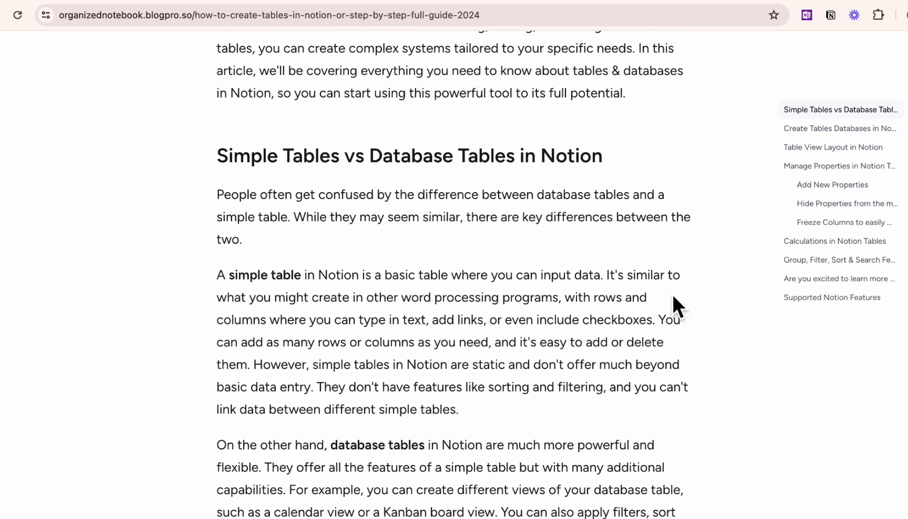
scroll(673, 297, down, 10)
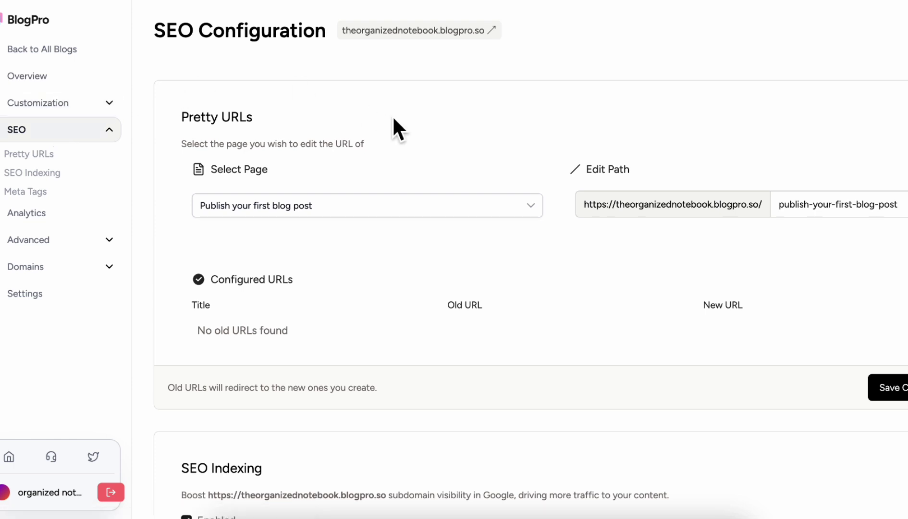
- Scroll through the SEO page's Pretty URLs, SEO Indexing and Meta Tags sections
scroll(392, 118, down, 2)
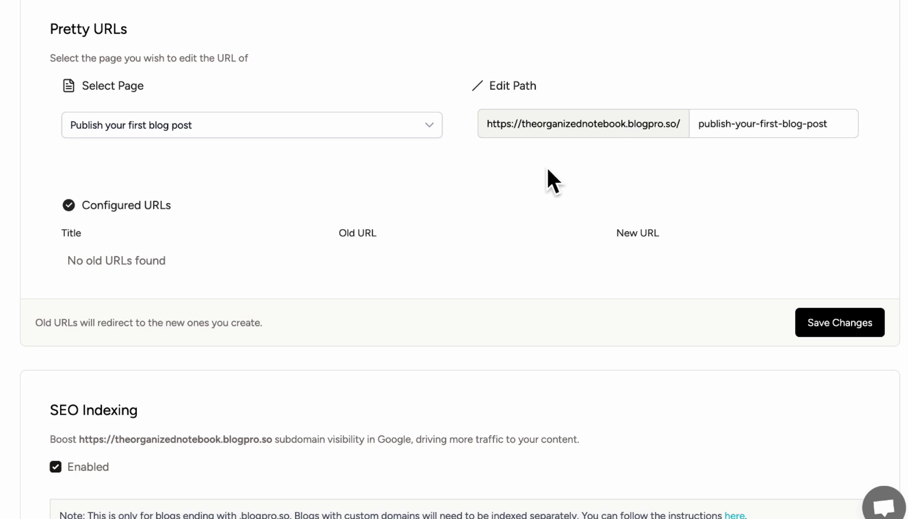
scroll(548, 169, down, 2)
scroll(548, 171, down, 5)
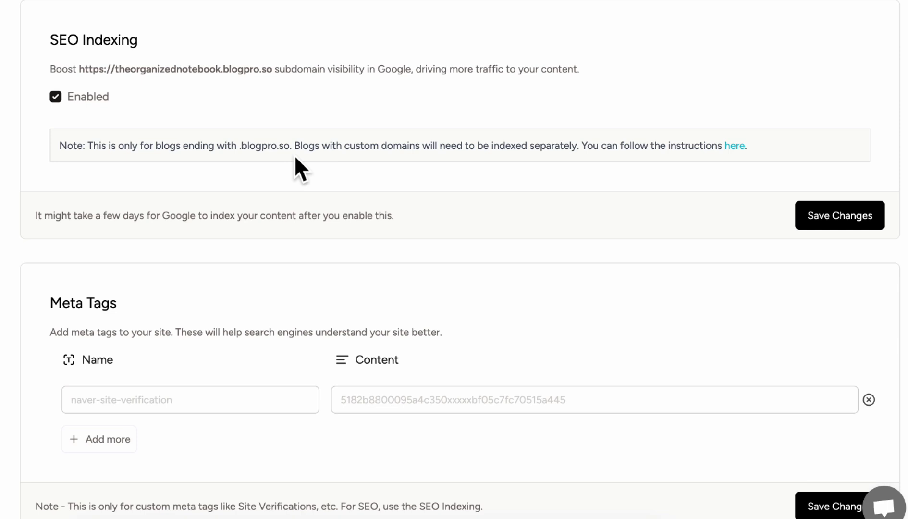
scroll(293, 155, down, 1)
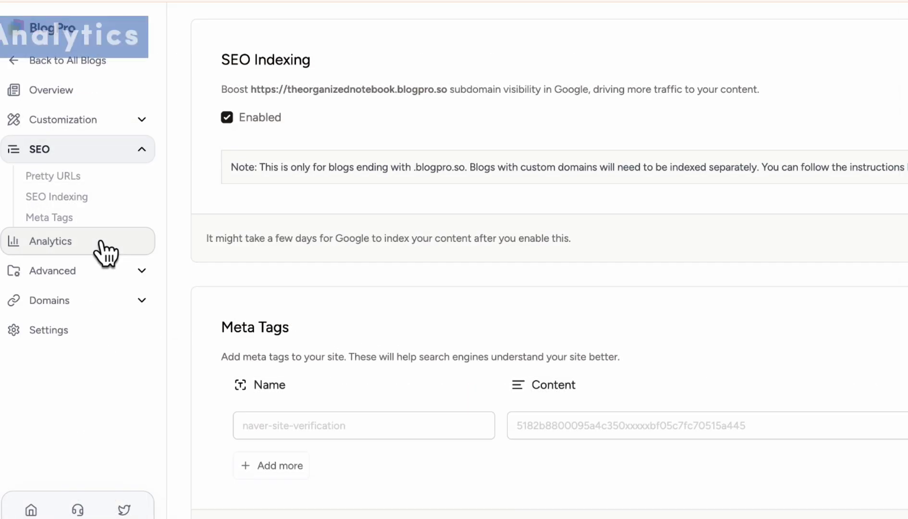
- Review Analytics, then scroll Advanced settings: AdSense, Popup, Custom CSS and Change Root Layout
click(99, 240)
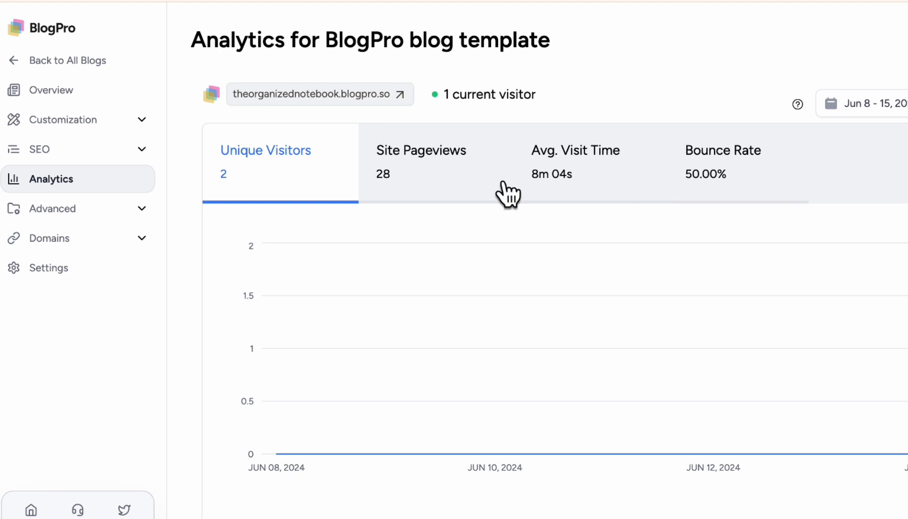
click(136, 210)
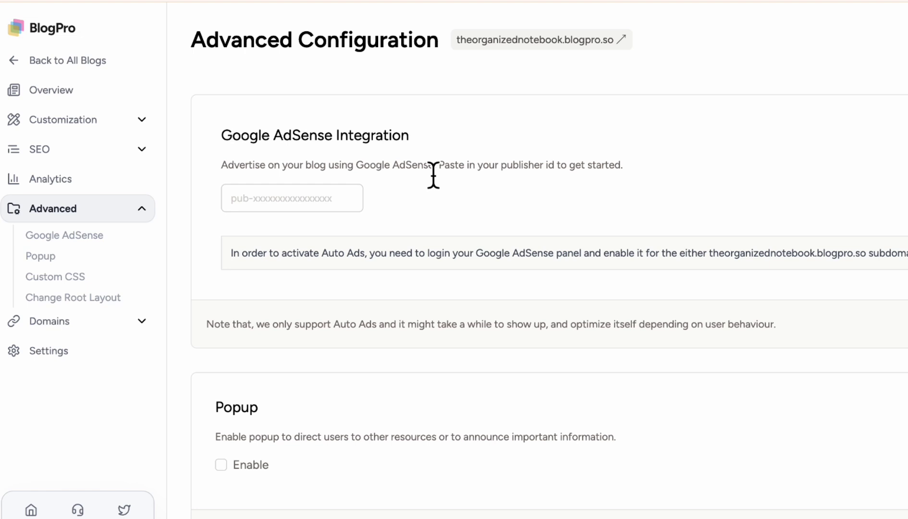
scroll(433, 176, down, 6)
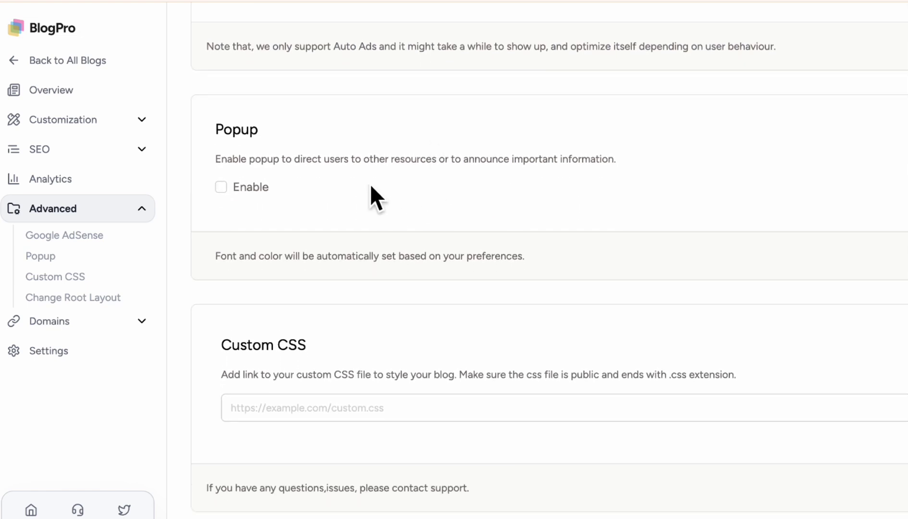
scroll(371, 188, down, 4)
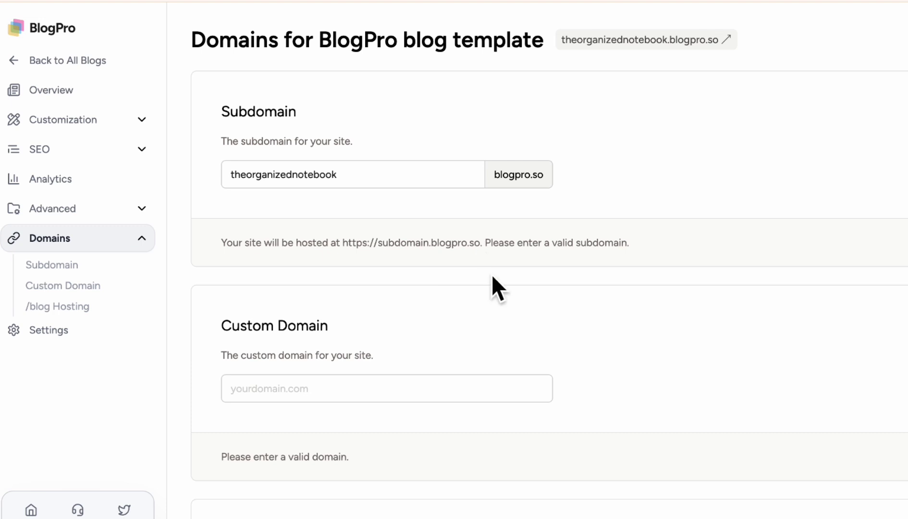
- Check the empty Custom Domain field and the '/blog' Subdirectory Hosting option below it
scroll(492, 276, down, 2)
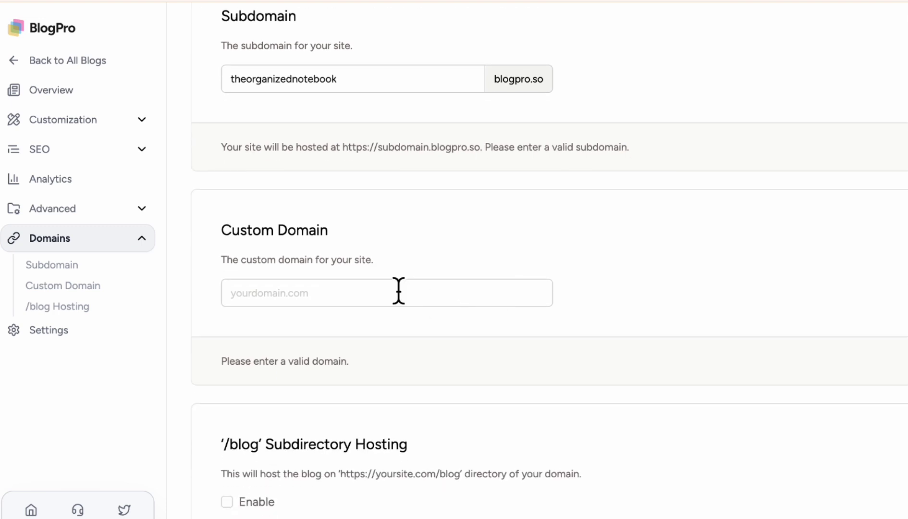
click(318, 304)
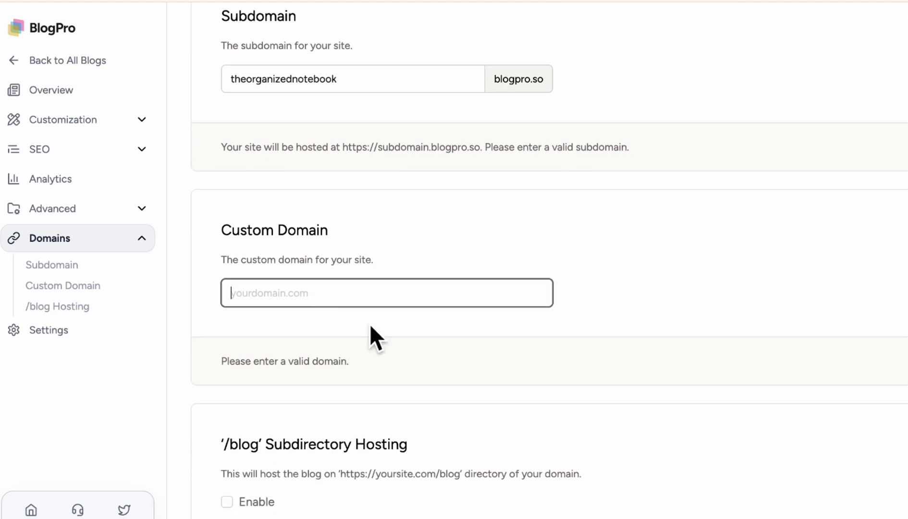
scroll(422, 365, down, 1)
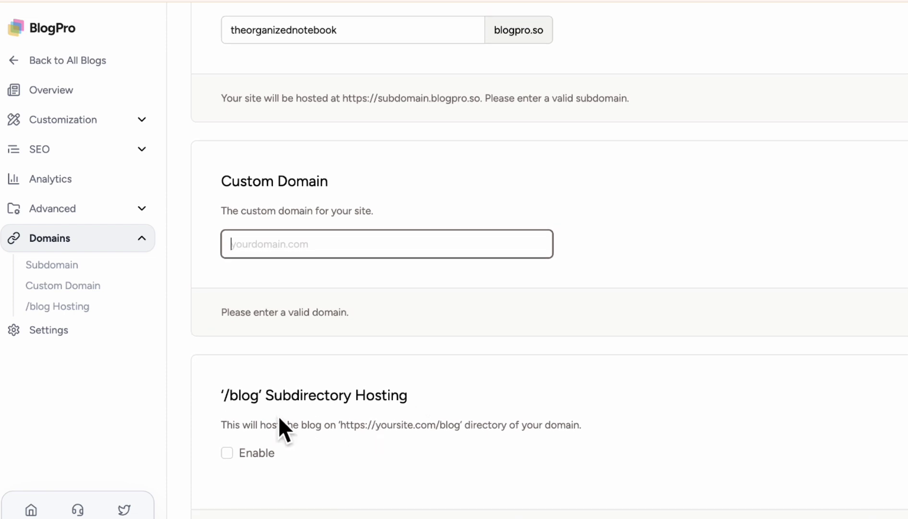